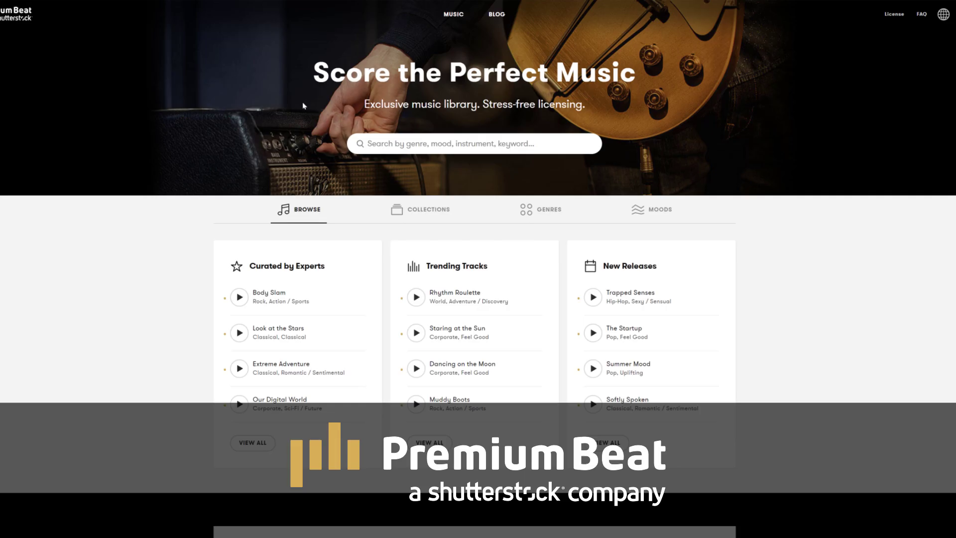
Filter the PremiumBeat track list to the Action / Sports mood and expand the BPM filter.
scroll(262, 126, down, 5)
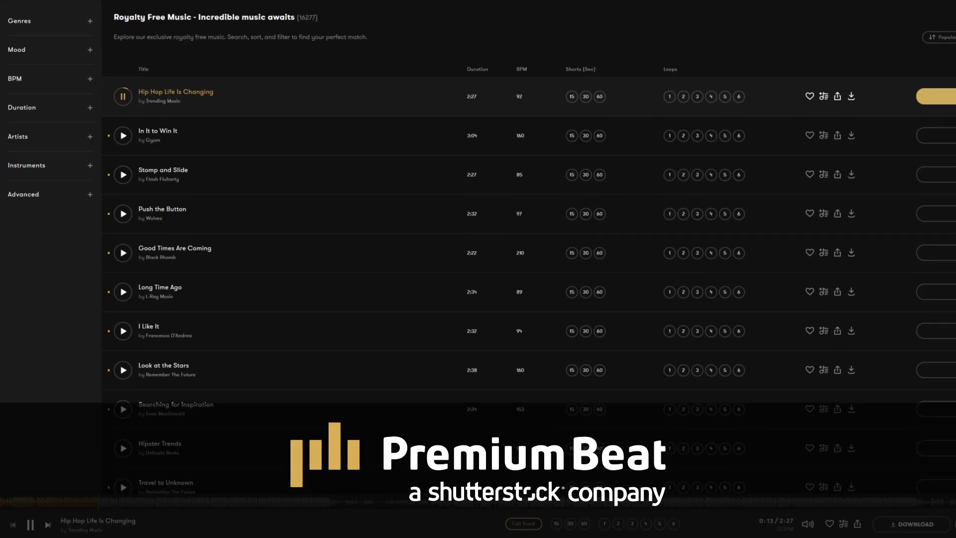
scroll(527, 209, down, 5)
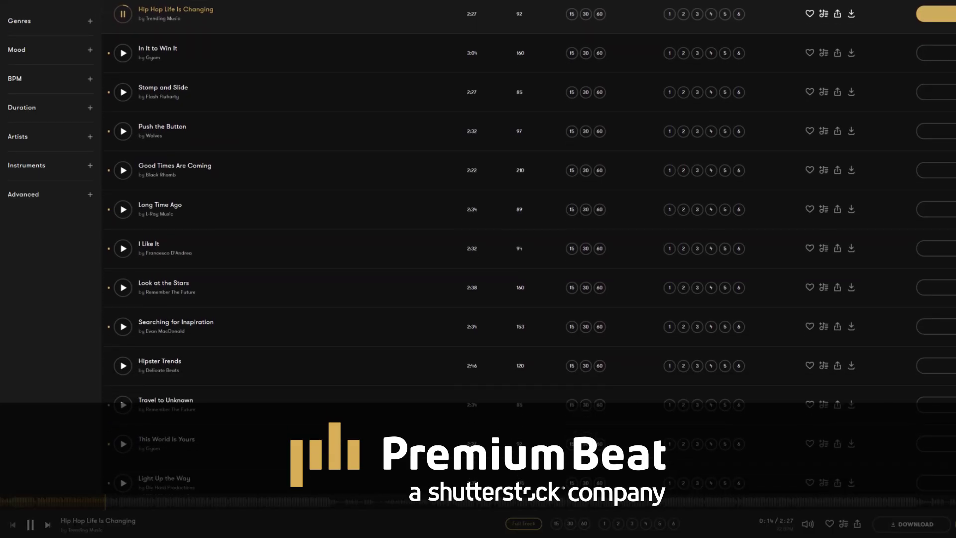
scroll(527, 209, down, 4)
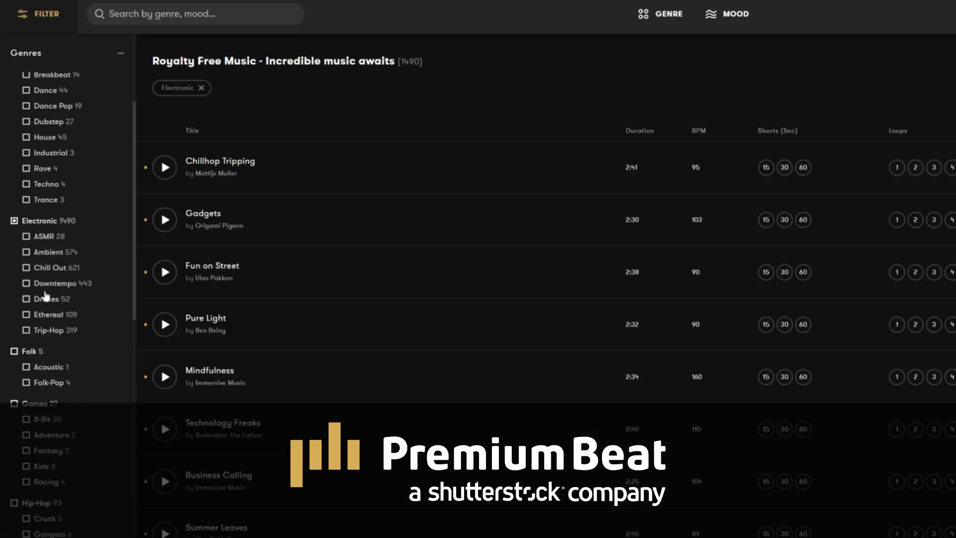
scroll(47, 308, down, 10)
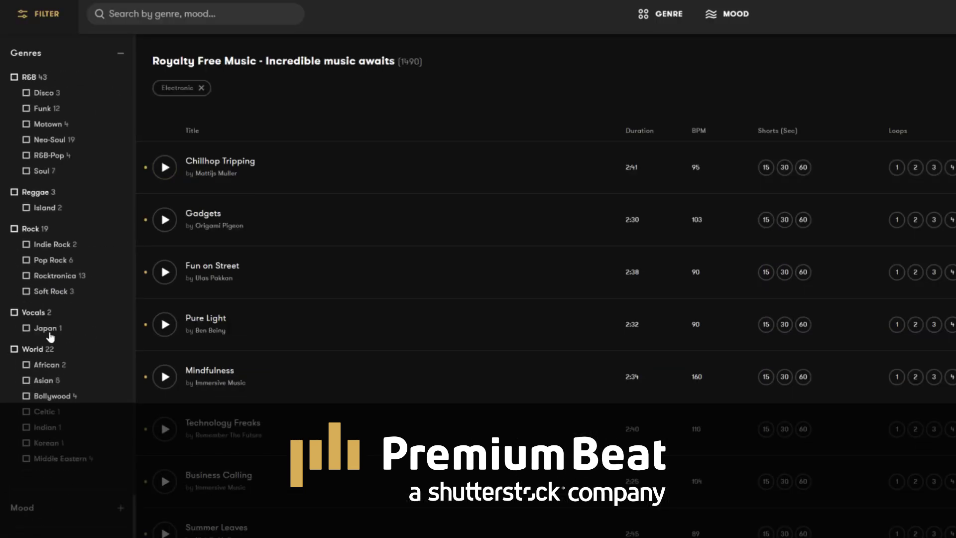
click(50, 208)
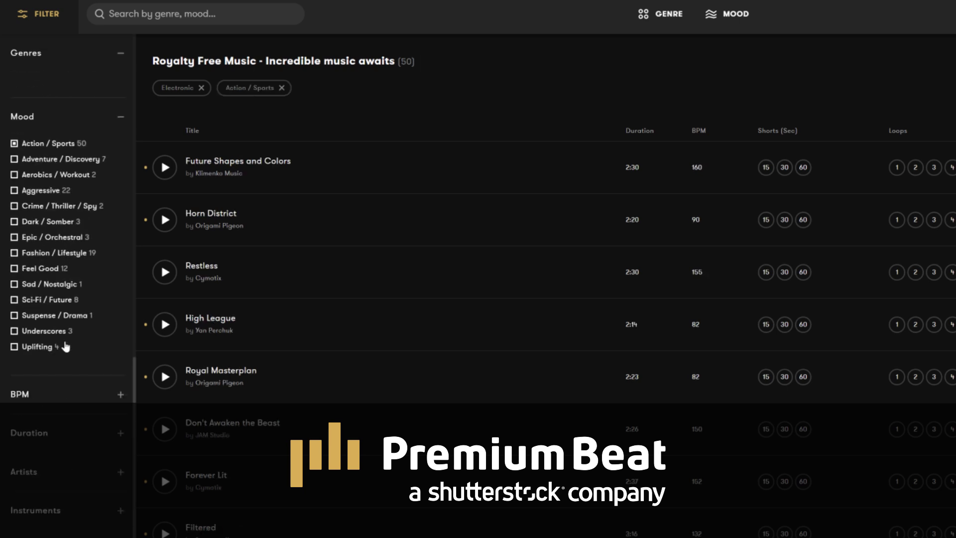
click(68, 411)
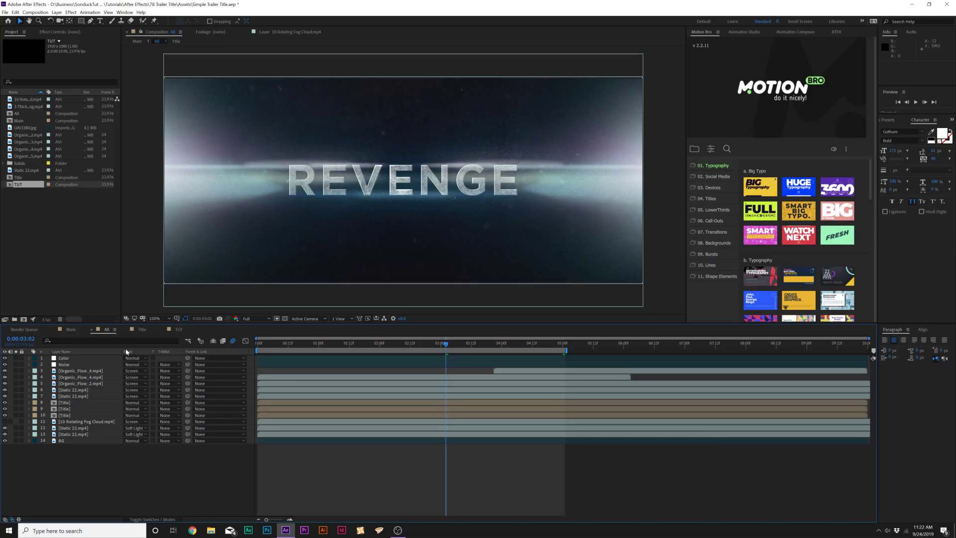
Switch to the TUT composition, select the Revengers text layer, and check the All composition.
click(178, 329)
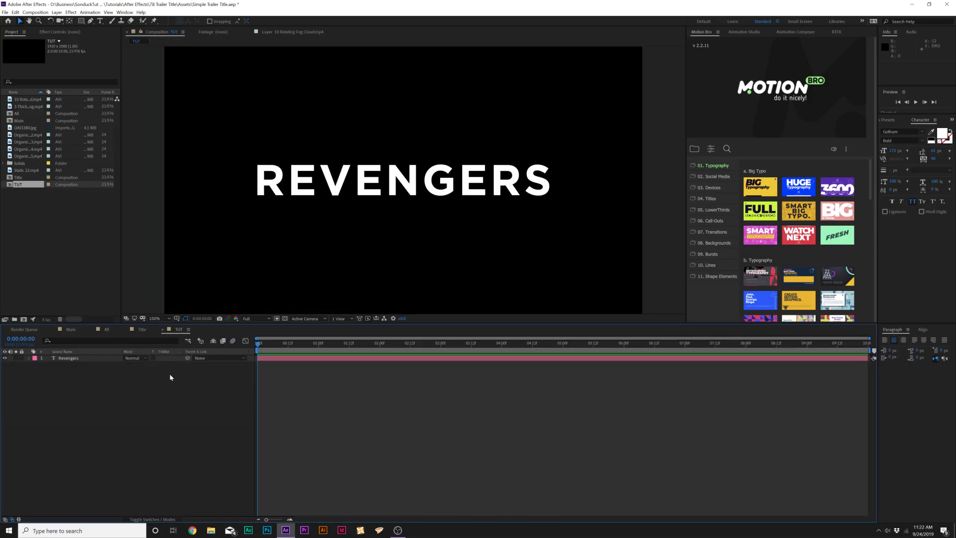
click(88, 358)
click(104, 330)
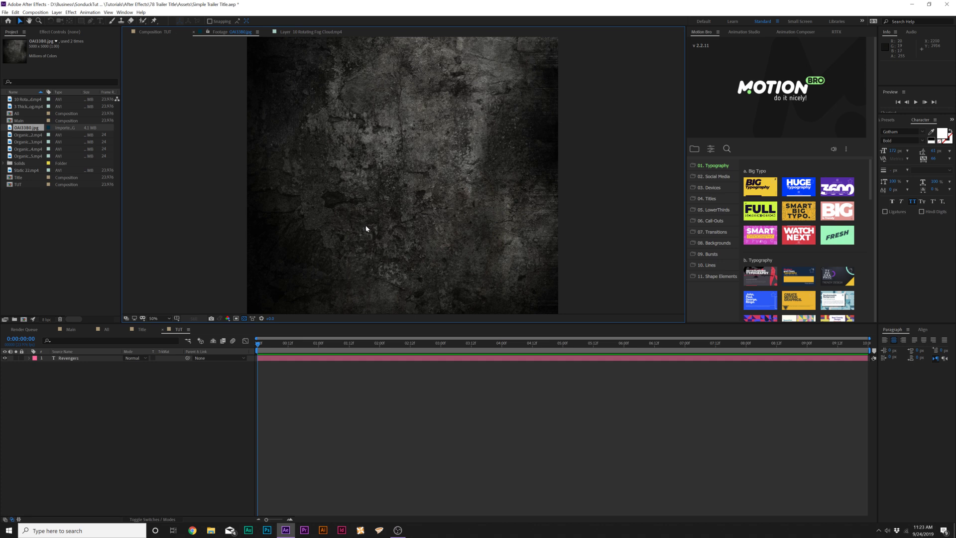
Put the grunge texture under Revengers as an Alpha Matte, scaled to about 29% and nudged left.
drag(32, 132, 88, 375)
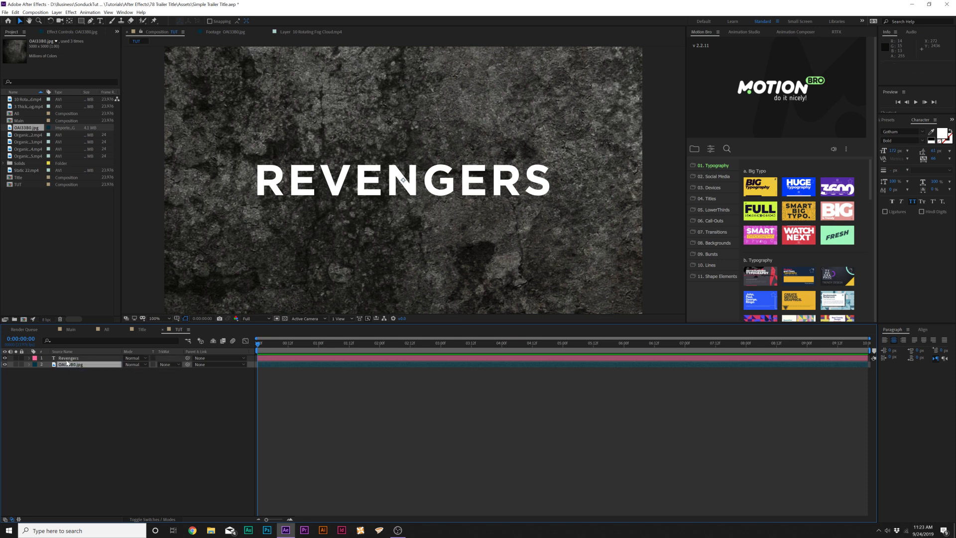
click(166, 365)
click(181, 381)
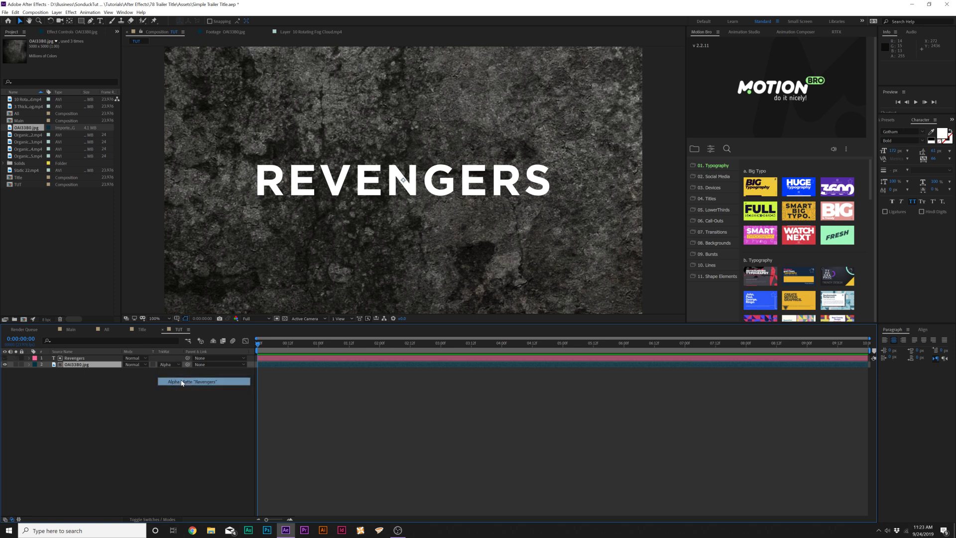
key(s)
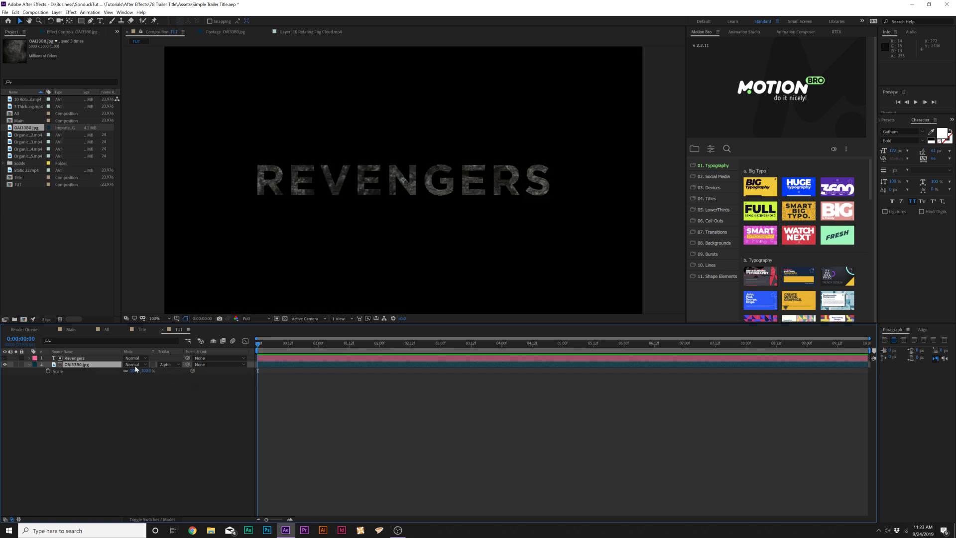
drag(137, 374, 105, 368)
mouse_move(366, 255)
mouse_down()
mouse_move(341, 273)
mouse_move(363, 274)
mouse_move(355, 262)
mouse_up()
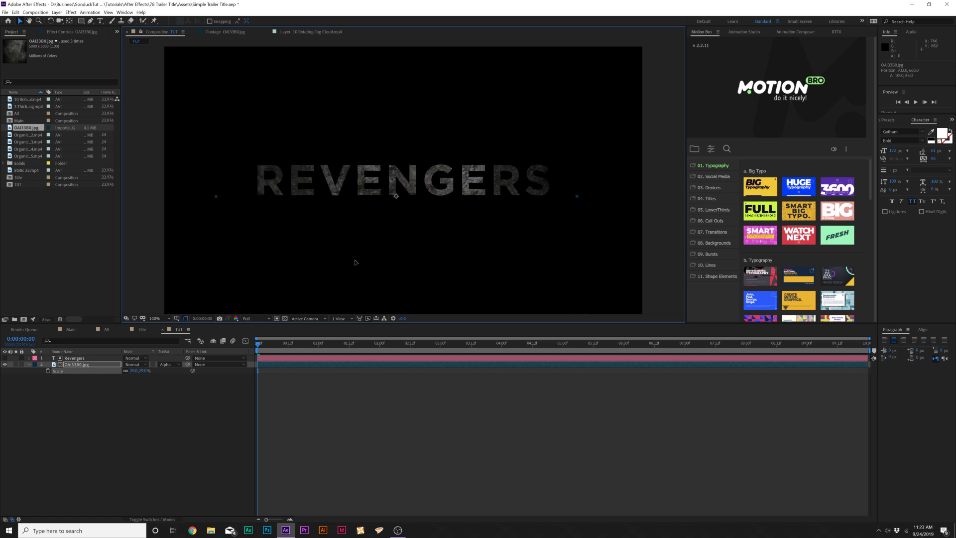
Add a Curves effect to the texture and raise the curve to brighten it.
click(74, 32)
click(71, 12)
mouse_move(149, 96)
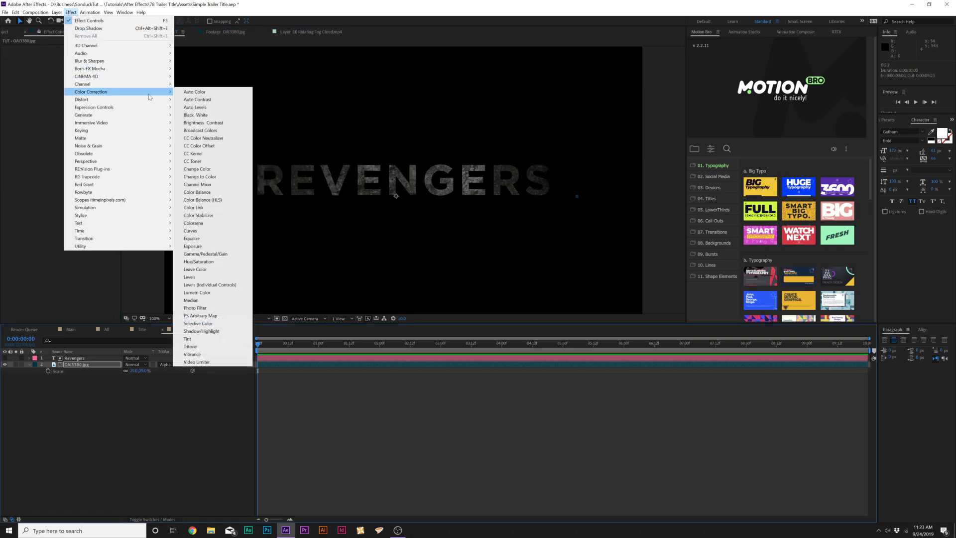
click(192, 230)
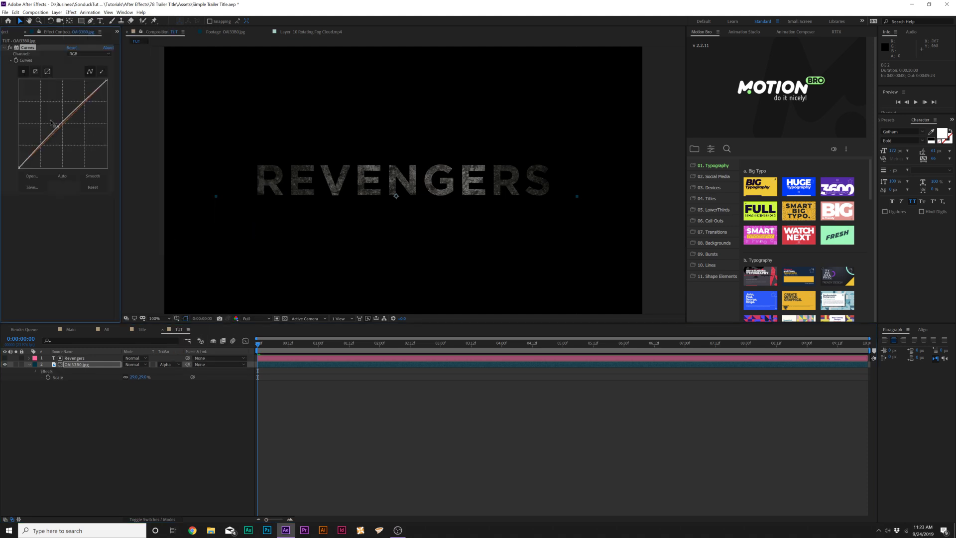
drag(52, 122, 43, 115)
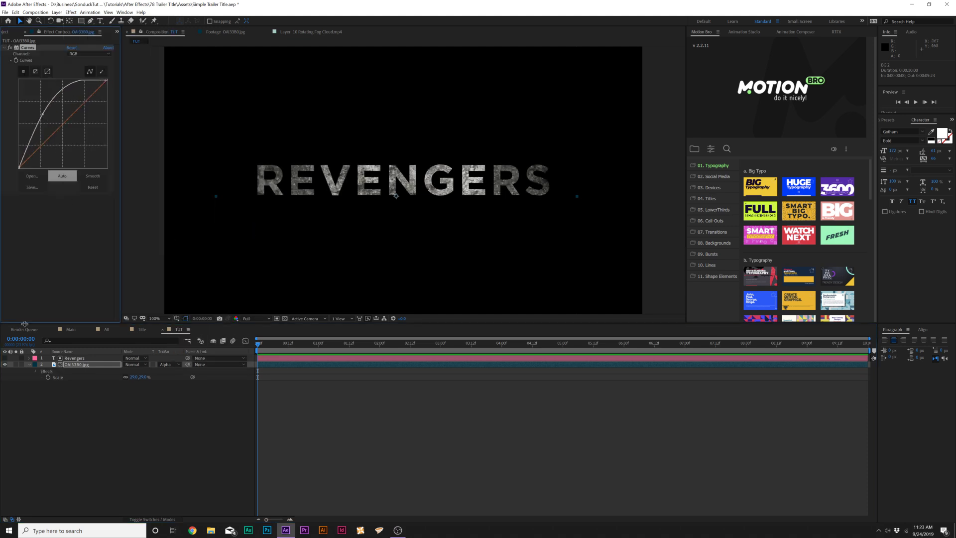
click(107, 475)
Create a new adjustment layer and apply CC Burn Film to it.
click(56, 12)
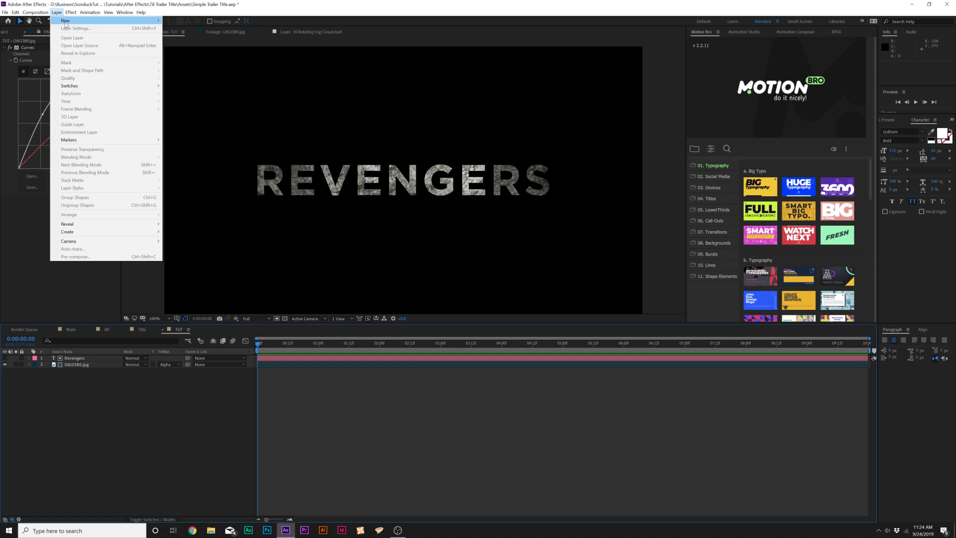
mouse_move(124, 20)
click(219, 68)
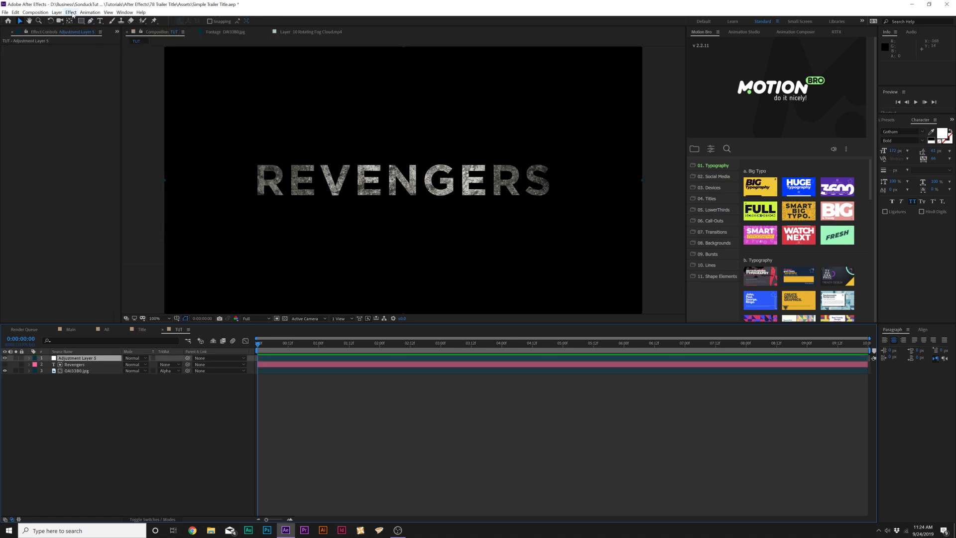
click(71, 12)
mouse_move(112, 215)
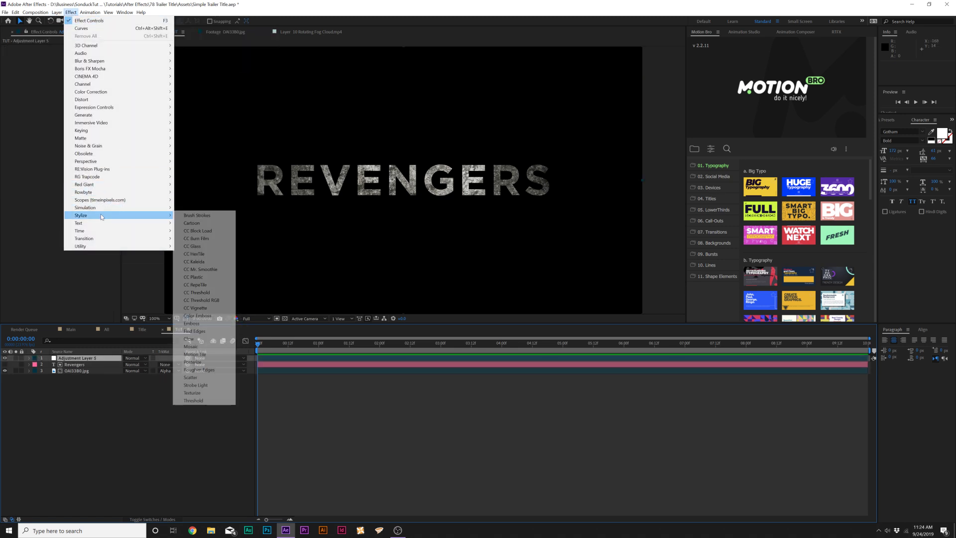
click(216, 238)
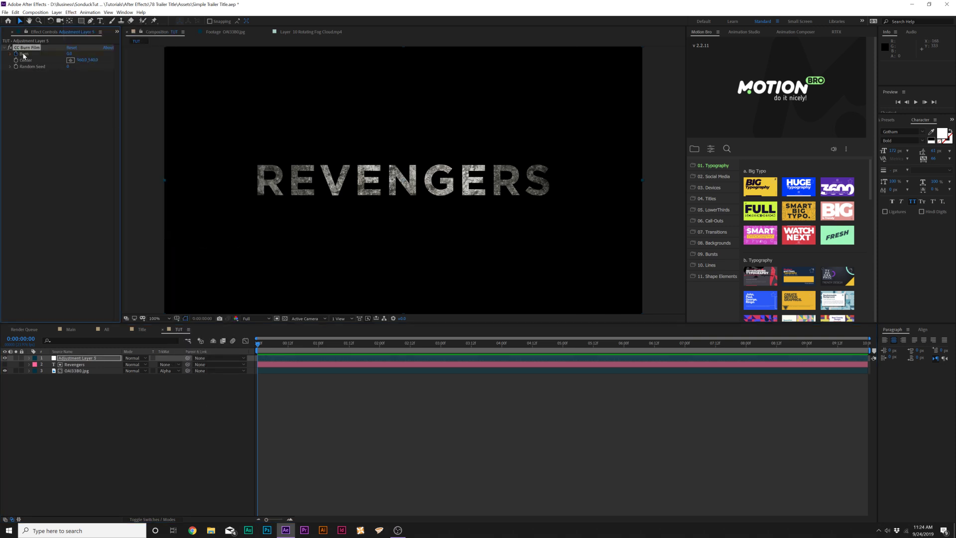
Test Burn at 100, then set Burn to 0 and preview from the start.
drag(68, 54, 90, 54)
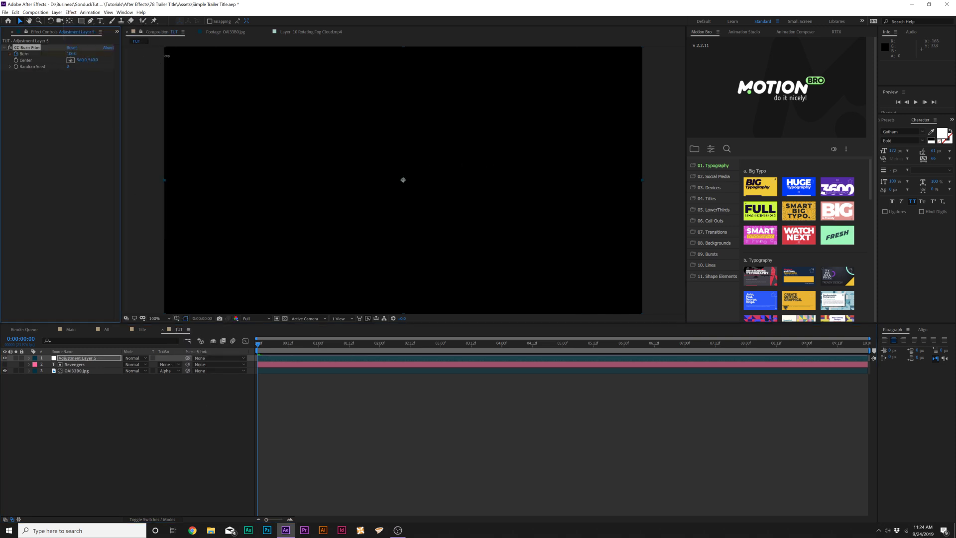
click(309, 343)
drag(317, 348, 345, 354)
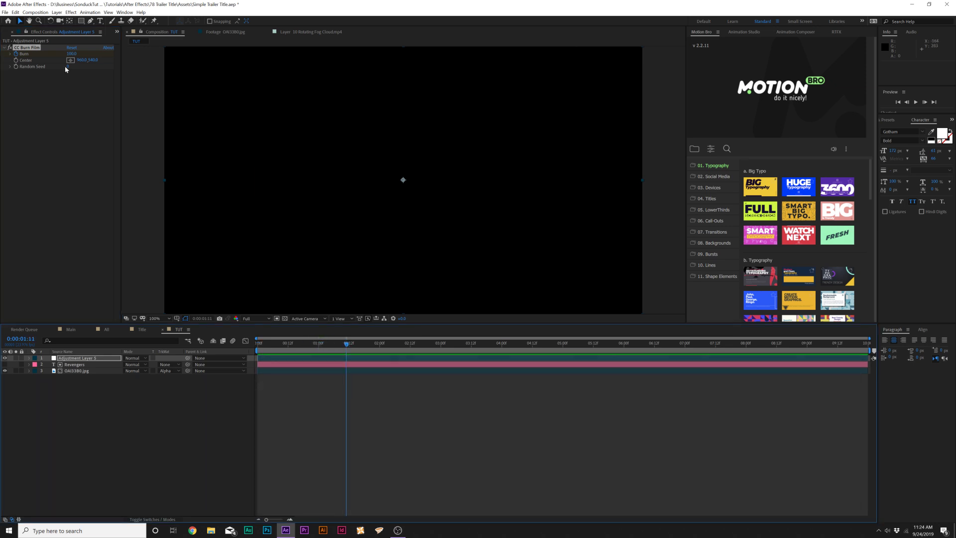
text(0)
key(Return)
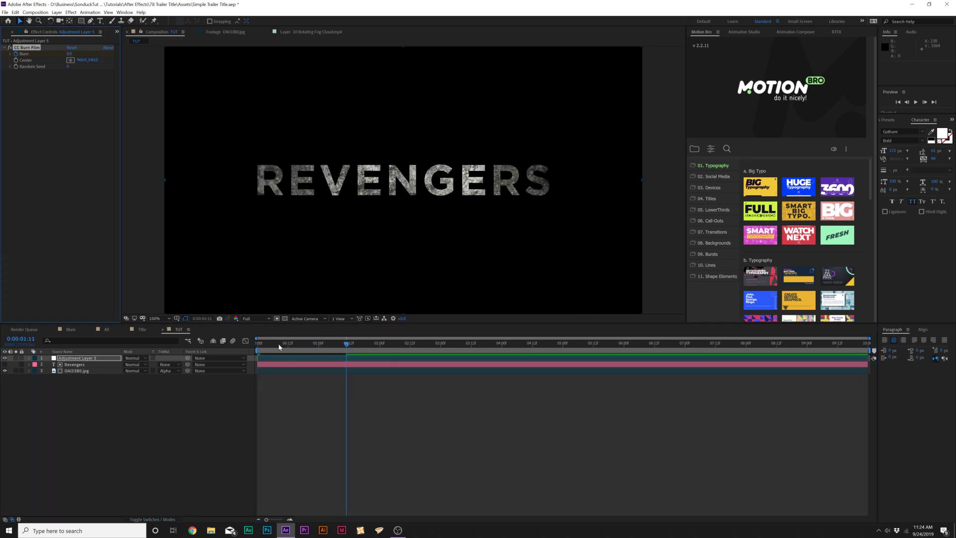
drag(279, 347, 228, 349)
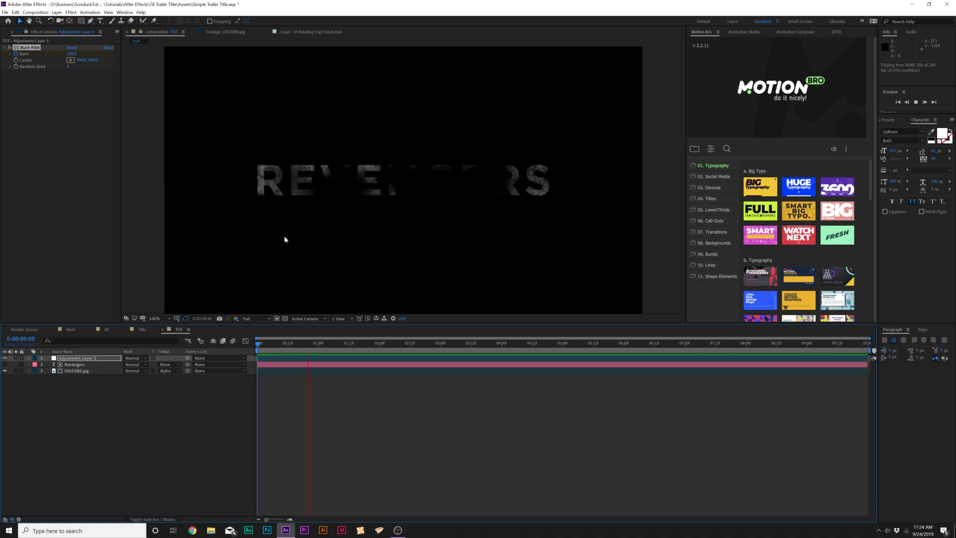
key(space)
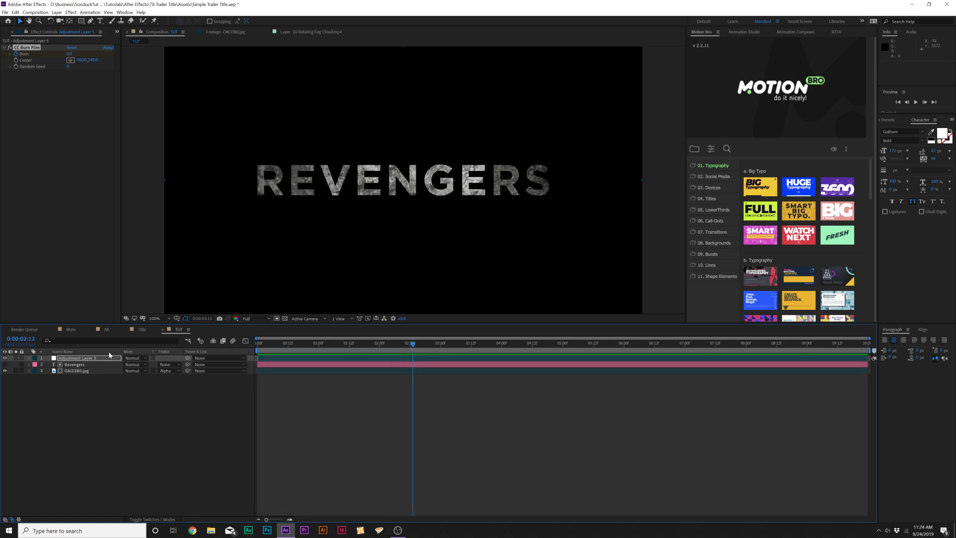
click(65, 357)
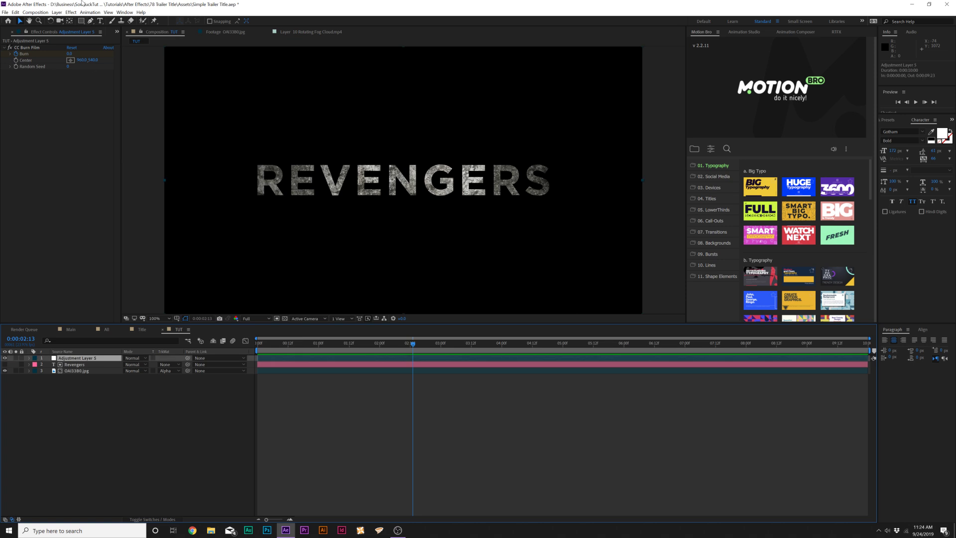
Apply Bevel Alpha to the adjustment layer, keeping the default edge thickness.
click(72, 12)
mouse_move(99, 161)
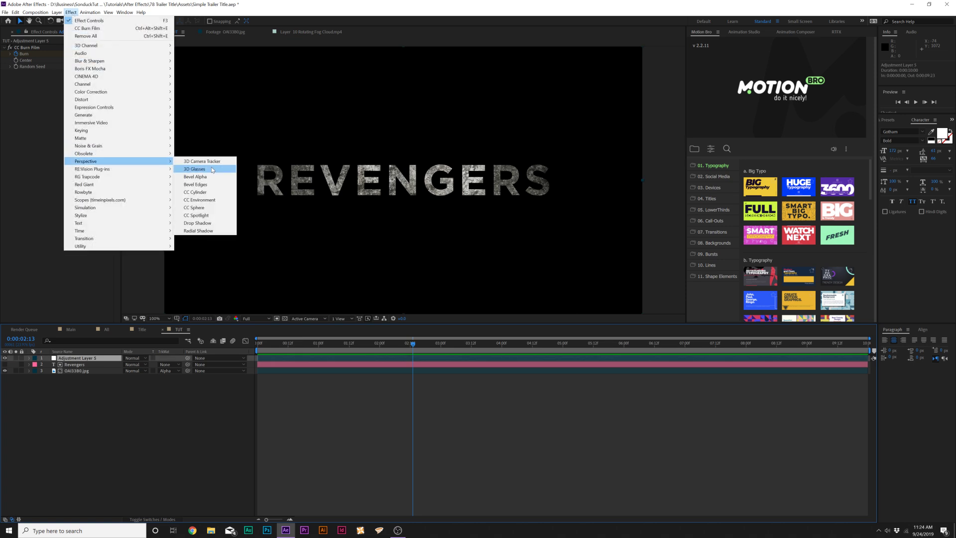
click(210, 180)
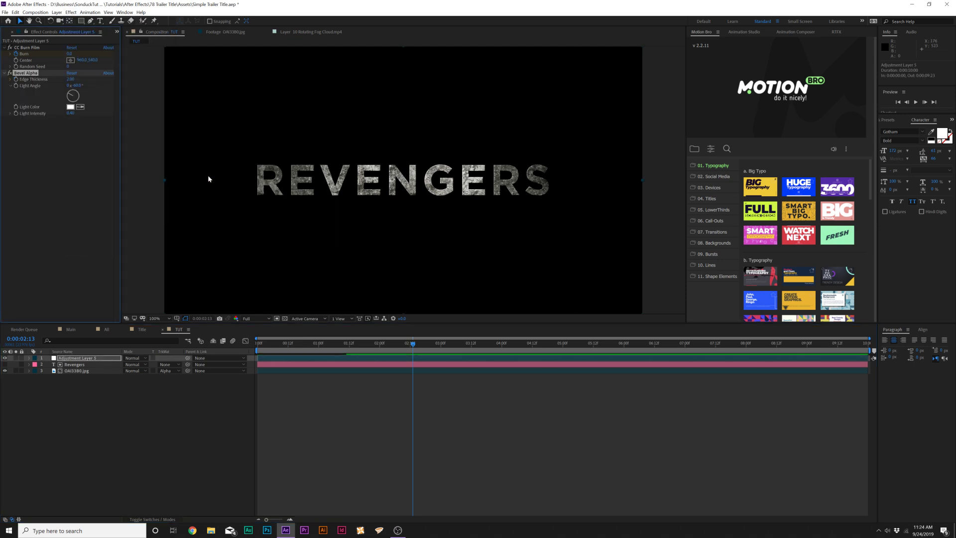
drag(70, 79, 82, 80)
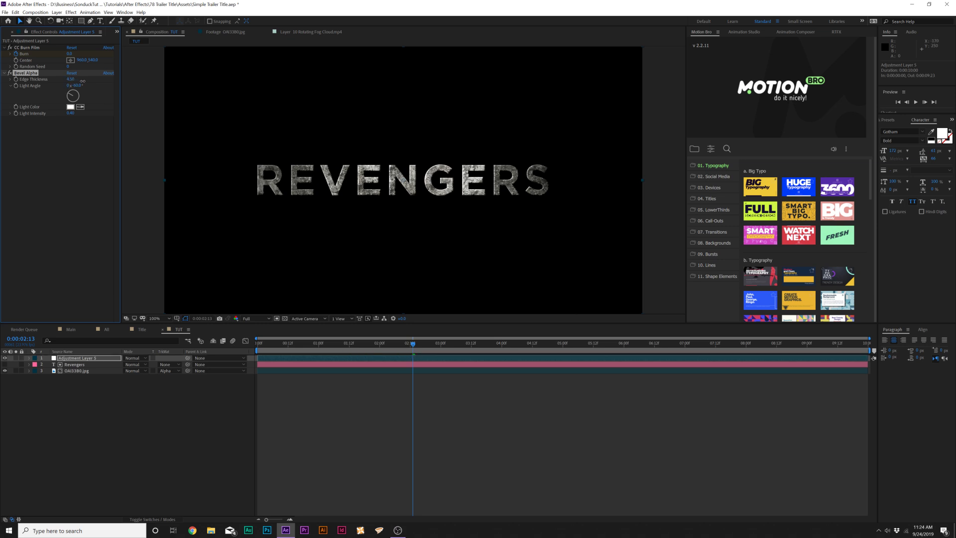
key(ctrl+z)
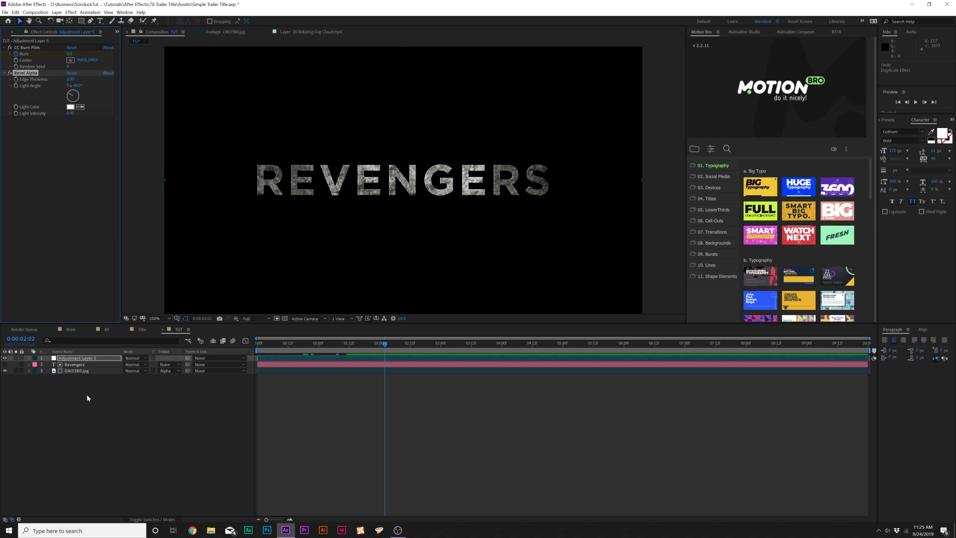
Pre-compose all three layers into a composition named Title.
drag(52, 426, 89, 354)
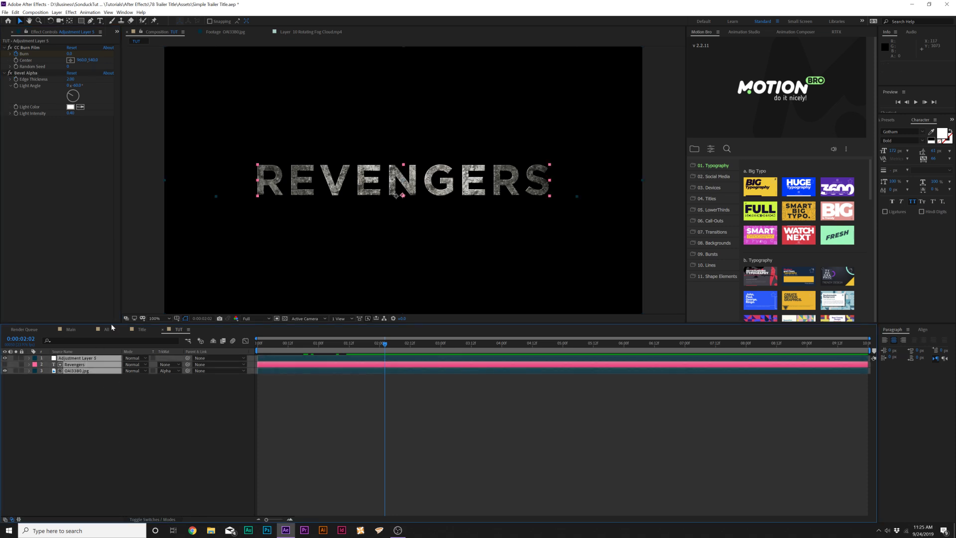
click(56, 13)
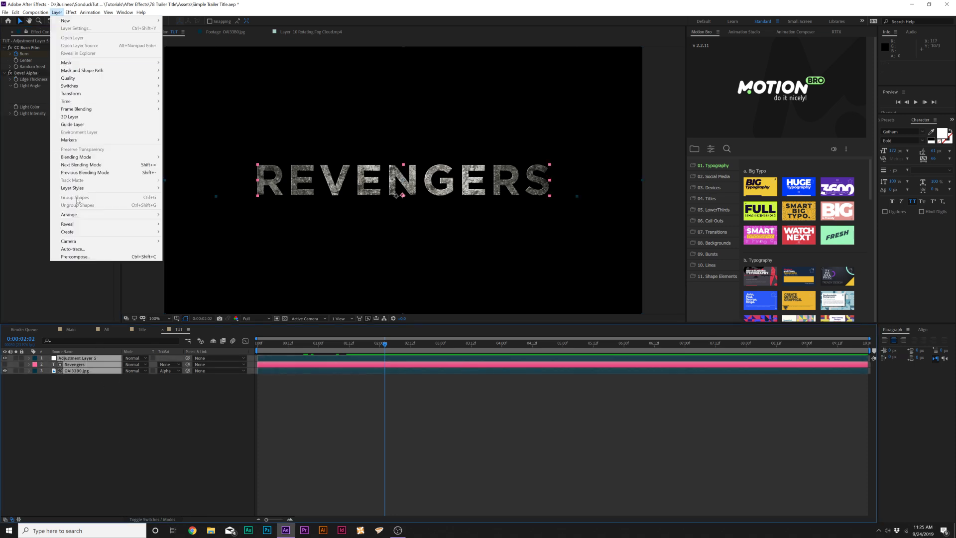
click(85, 255)
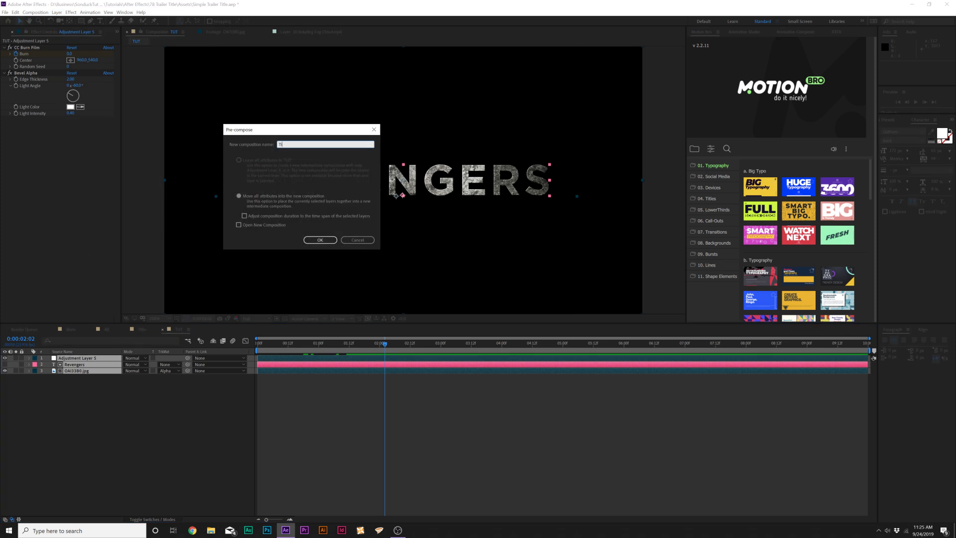
key(Return)
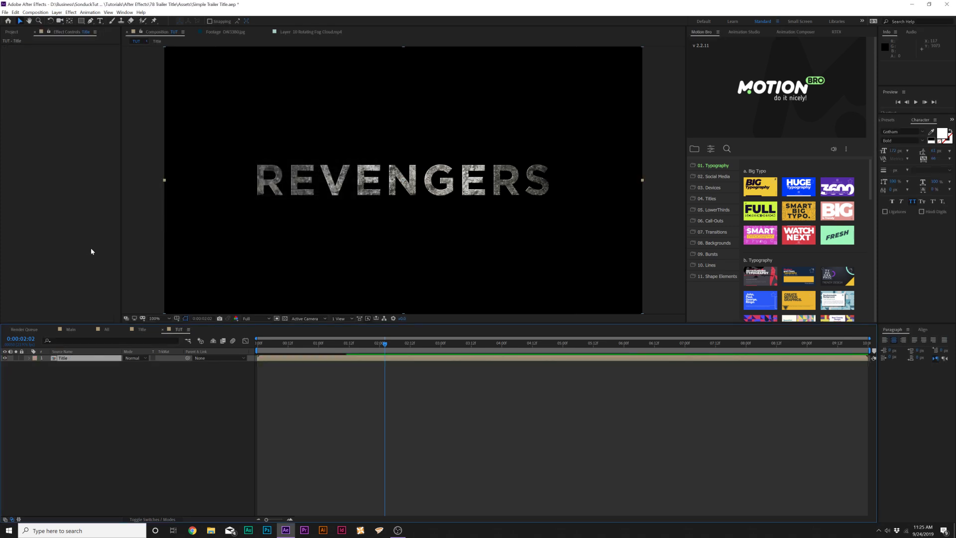
Duplicate the Title layer and give the top copy a white Fill effect.
key(ctrl+d)
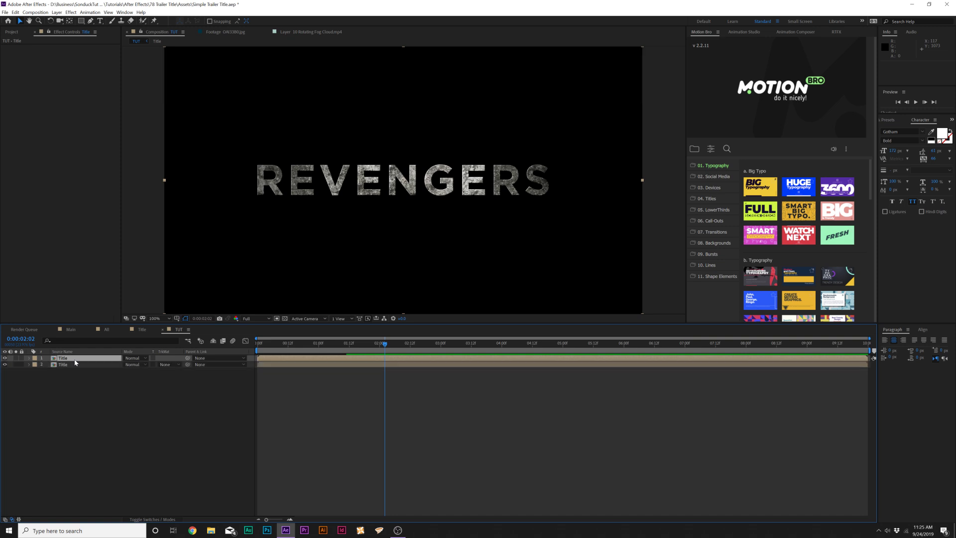
click(71, 12)
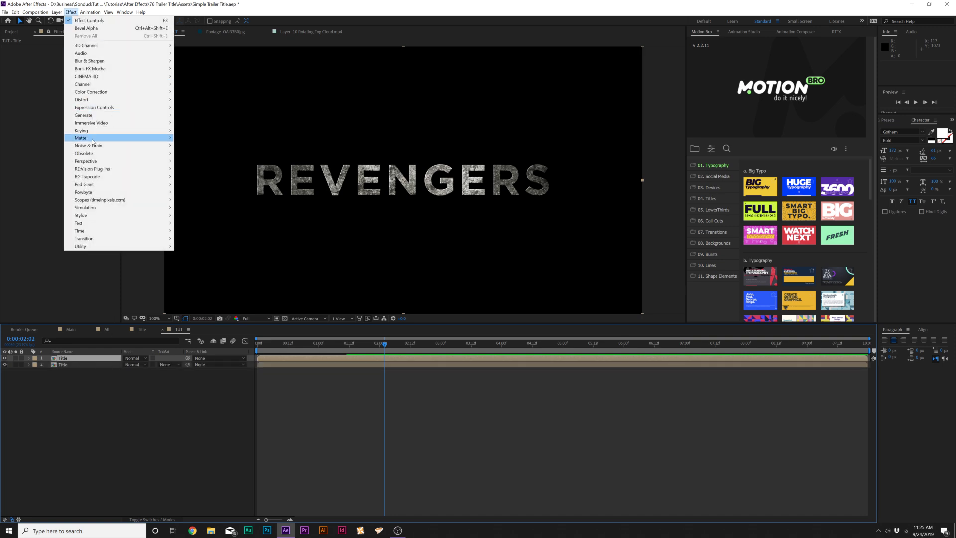
mouse_move(90, 115)
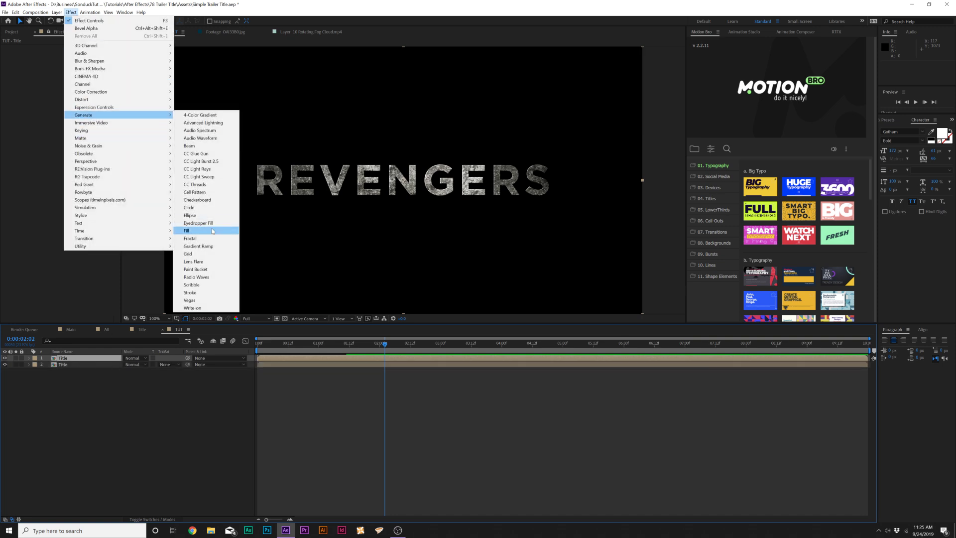
click(187, 230)
click(70, 66)
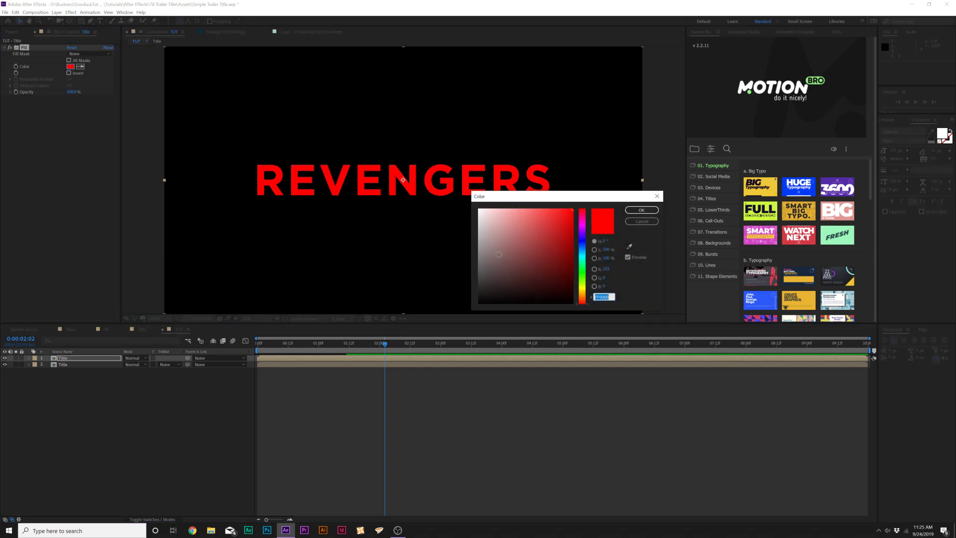
click(478, 209)
click(641, 209)
Lower the top Title layer's opacity so the texture shows through.
key(t)
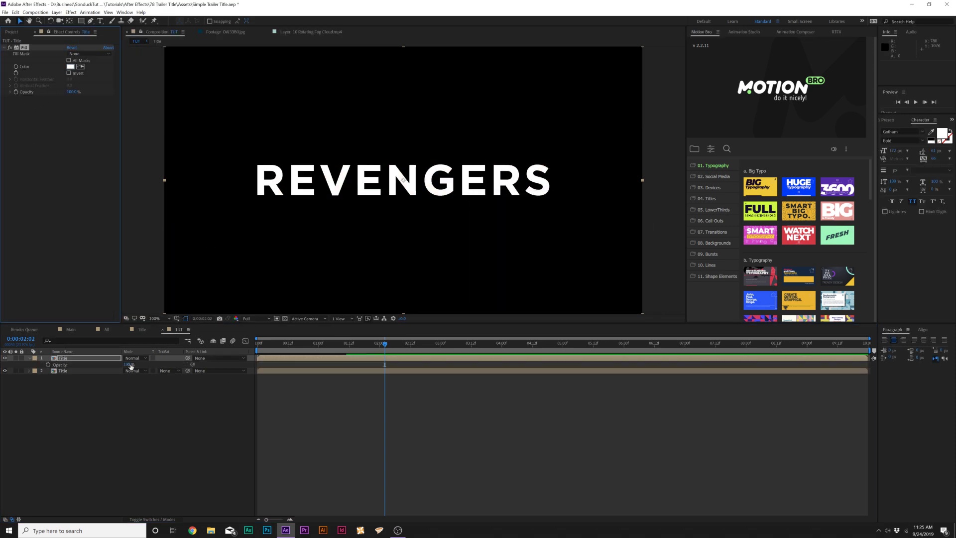
drag(128, 363, 104, 359)
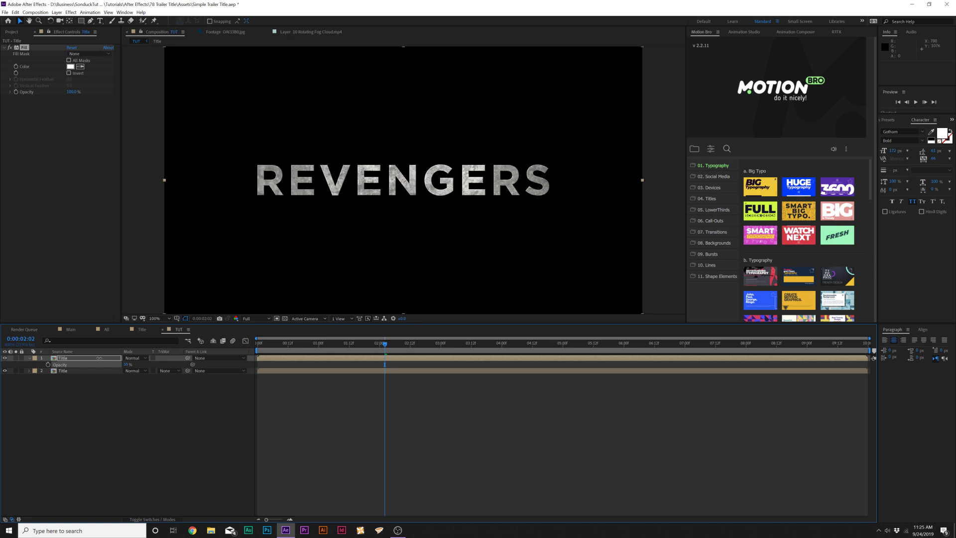
click(125, 400)
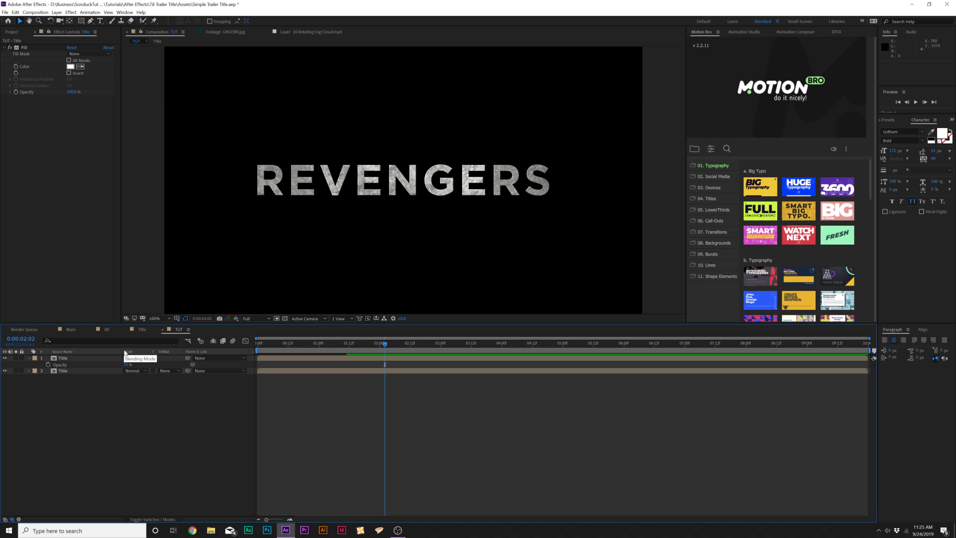
Place the rocky texture image behind the title and scale it to 41%.
click(29, 358)
click(12, 31)
drag(23, 128, 49, 455)
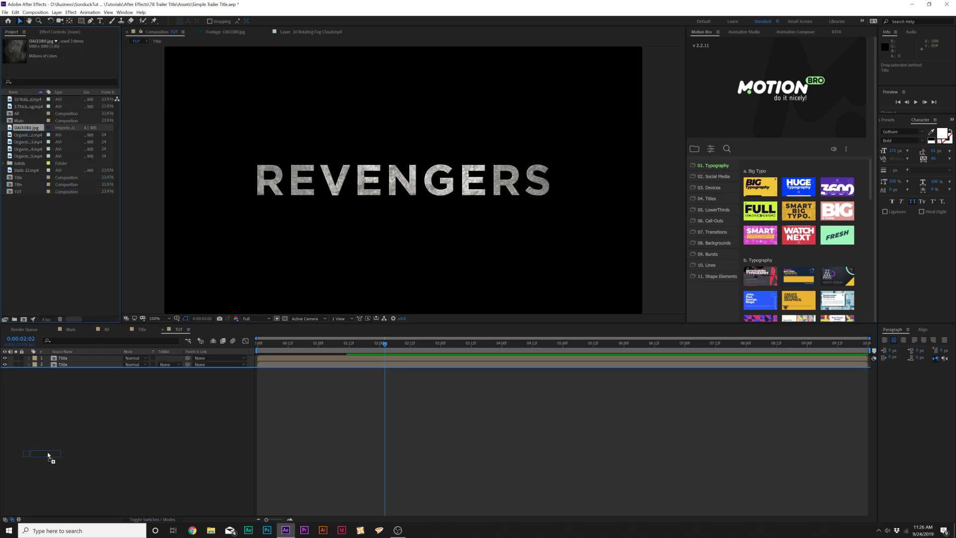
drag(133, 416, 133, 414)
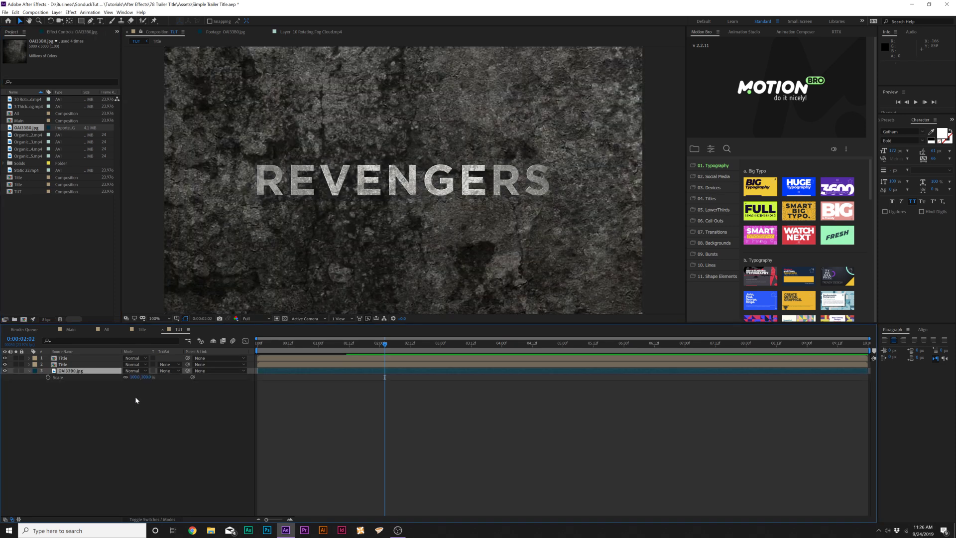
drag(133, 379, 105, 382)
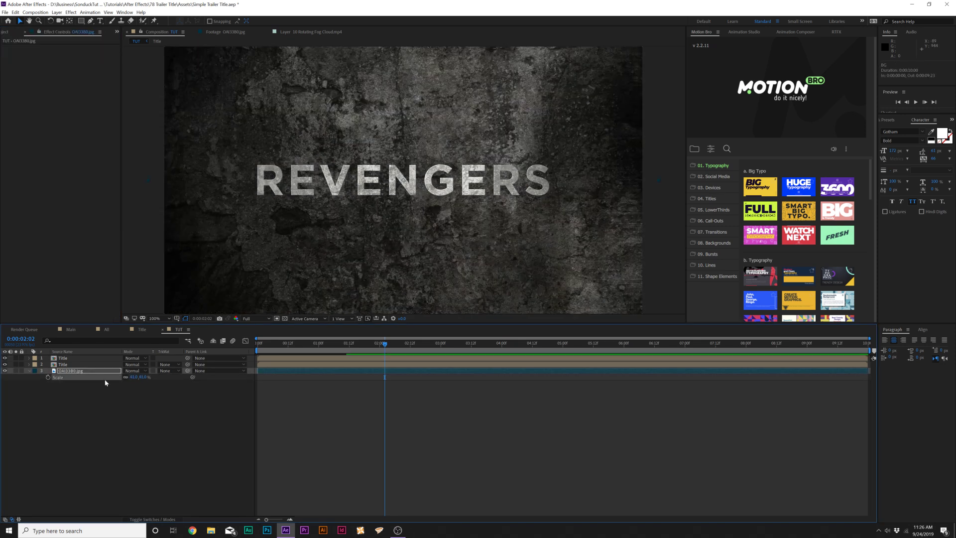
Darken the background texture with a downward Curves adjustment and add Gaussian Blur.
click(87, 375)
click(70, 13)
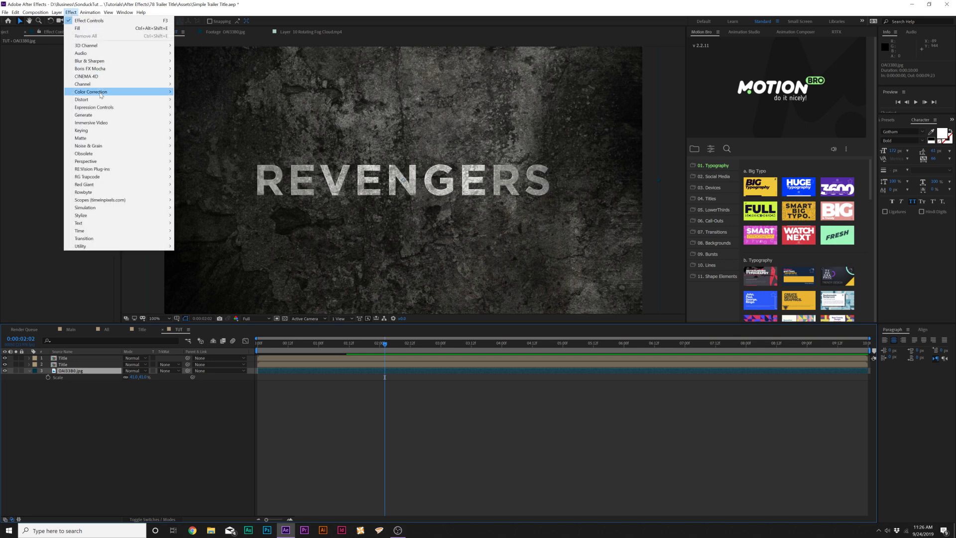
mouse_move(119, 92)
click(190, 231)
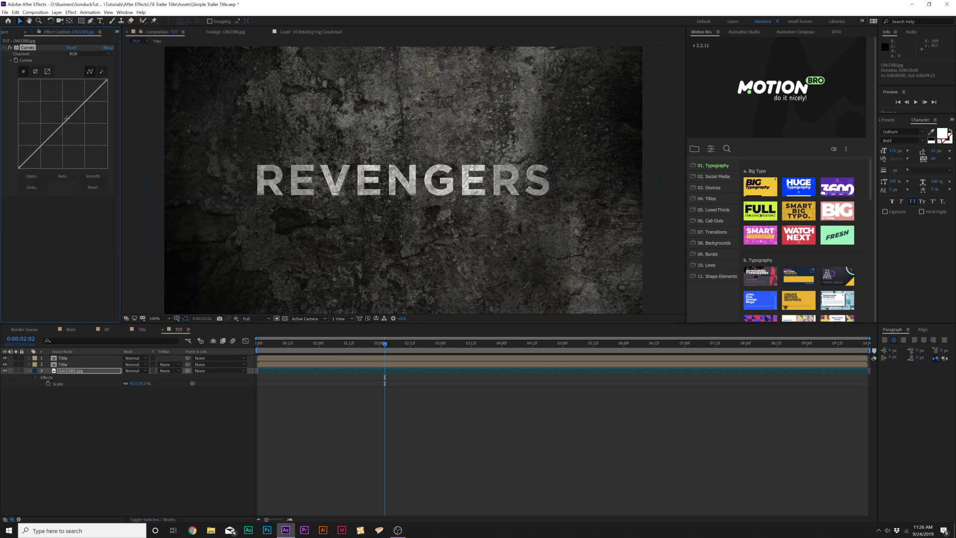
drag(64, 122, 69, 129)
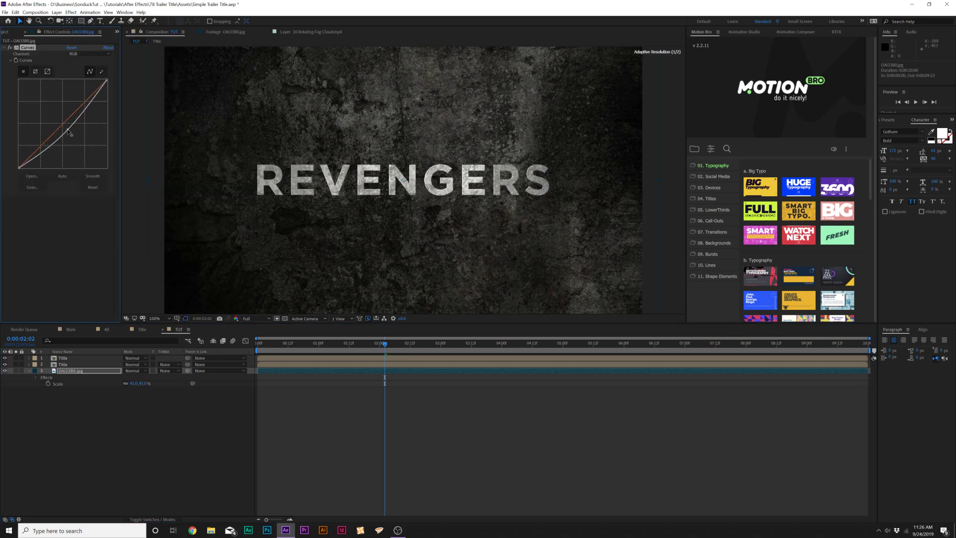
click(71, 12)
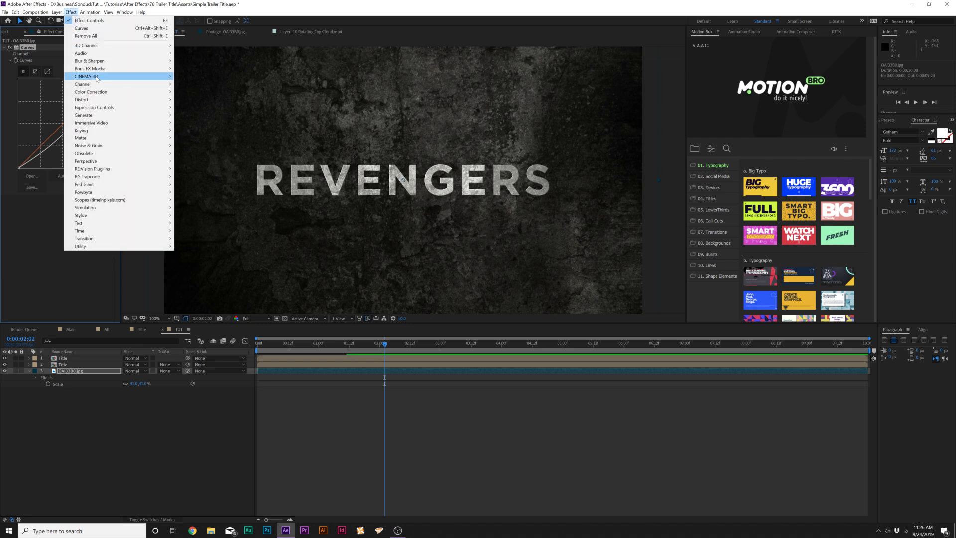
mouse_move(92, 62)
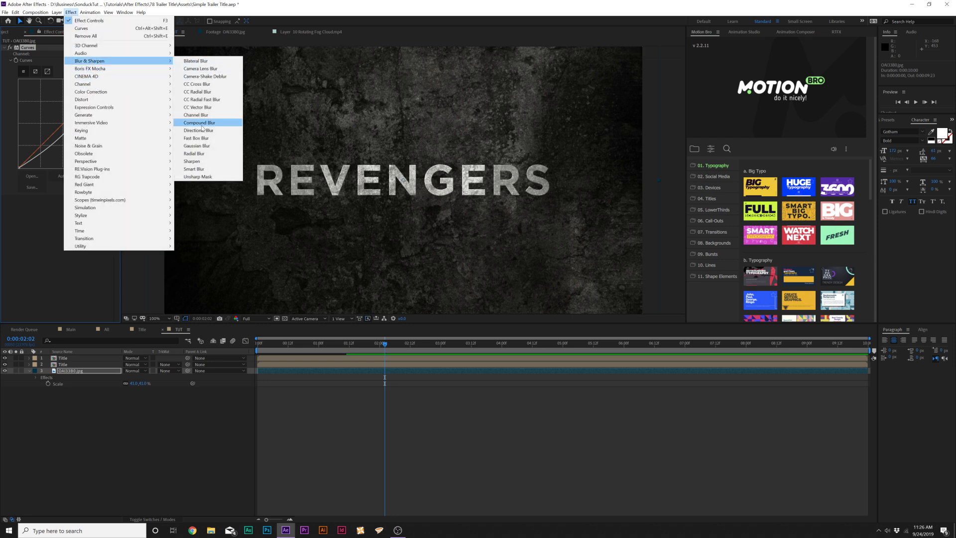
click(198, 146)
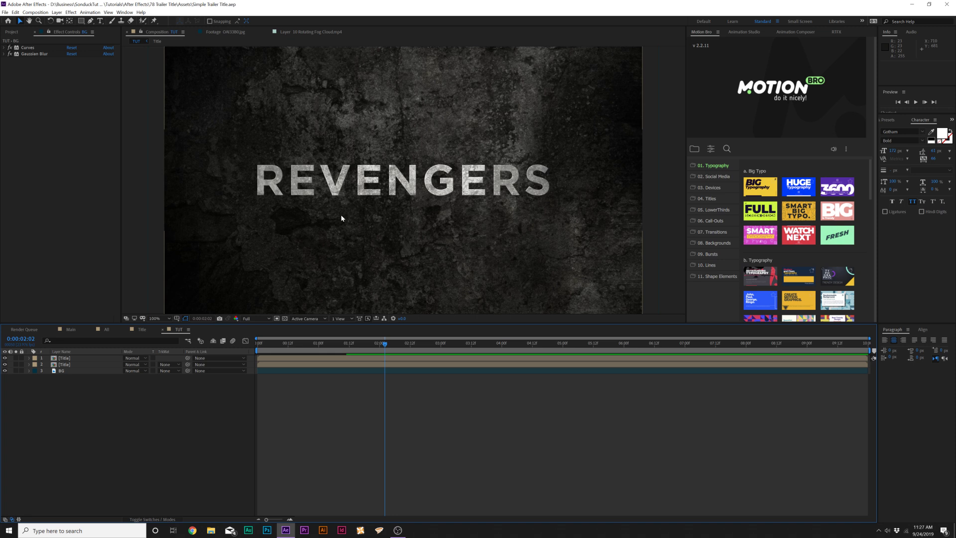
Review the finished All composition, then return to the TUT composition.
click(106, 328)
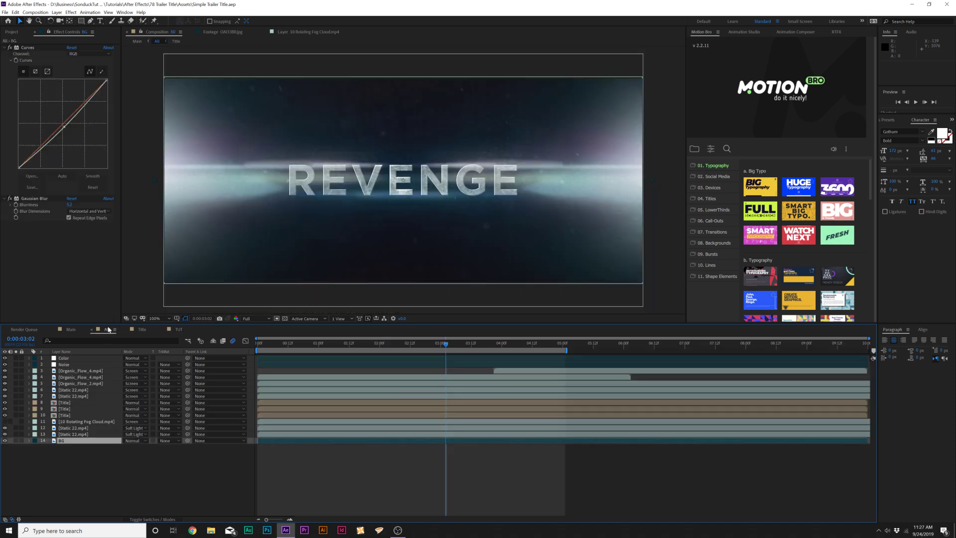
click(177, 330)
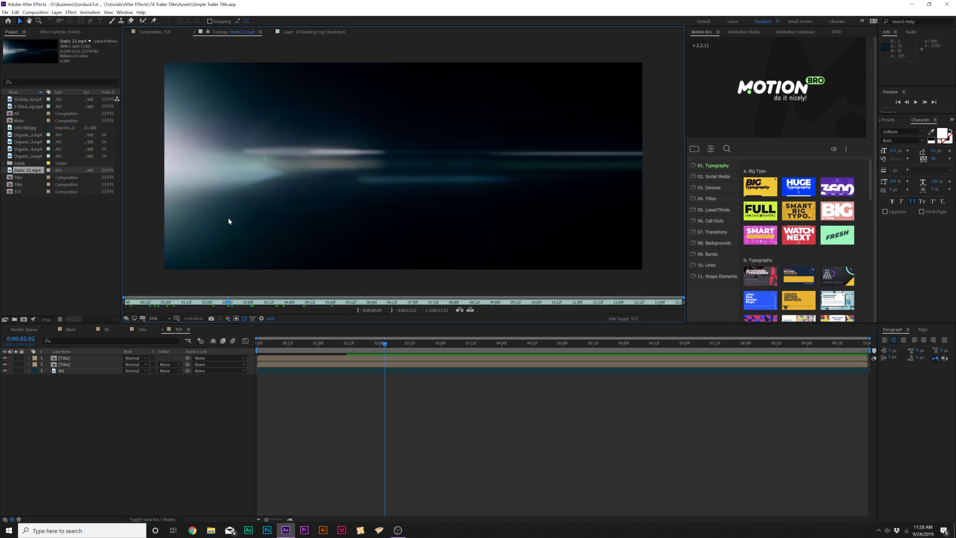
click(164, 32)
Add Static 22.mp4 above Title, scale it to 64%, and set its mode to Screen.
mouse_move(26, 171)
mouse_down()
mouse_move(126, 391)
mouse_move(20, 363)
mouse_move(71, 360)
mouse_up()
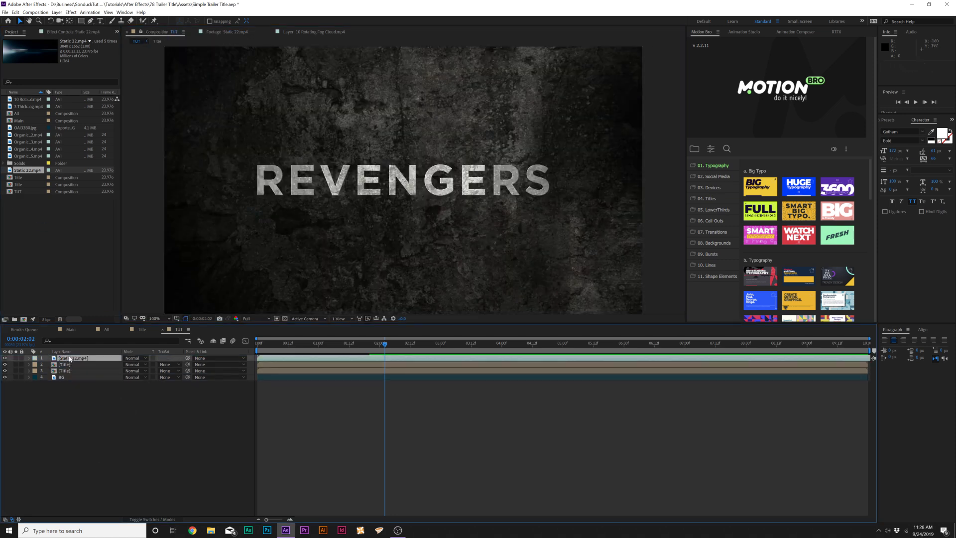
key(s)
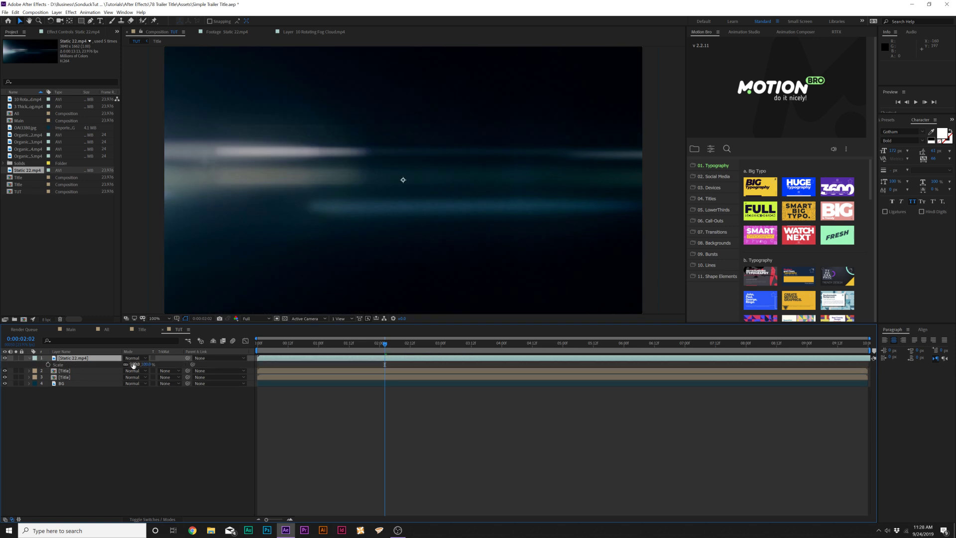
mouse_move(134, 364)
mouse_down()
mouse_move(90, 364)
mouse_move(385, 363)
mouse_move(122, 364)
mouse_up()
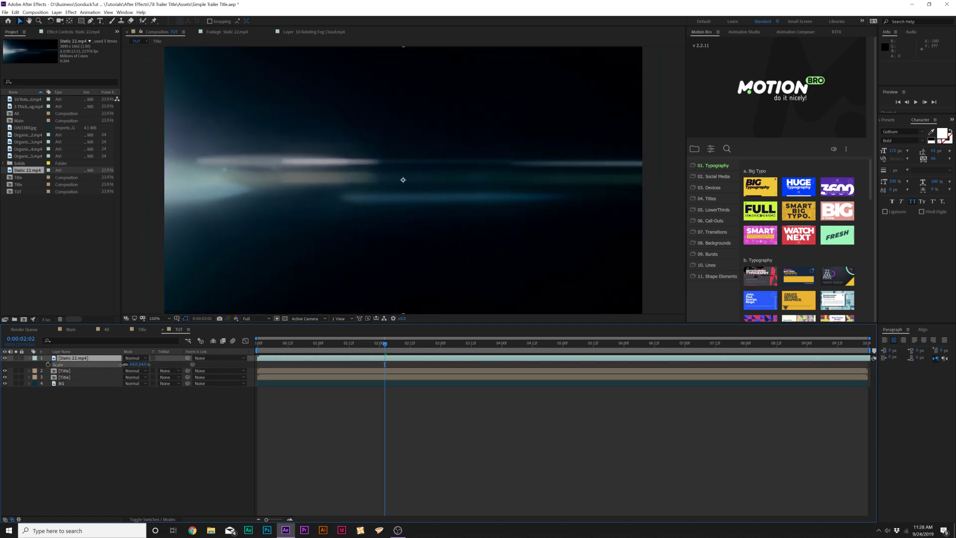
click(134, 358)
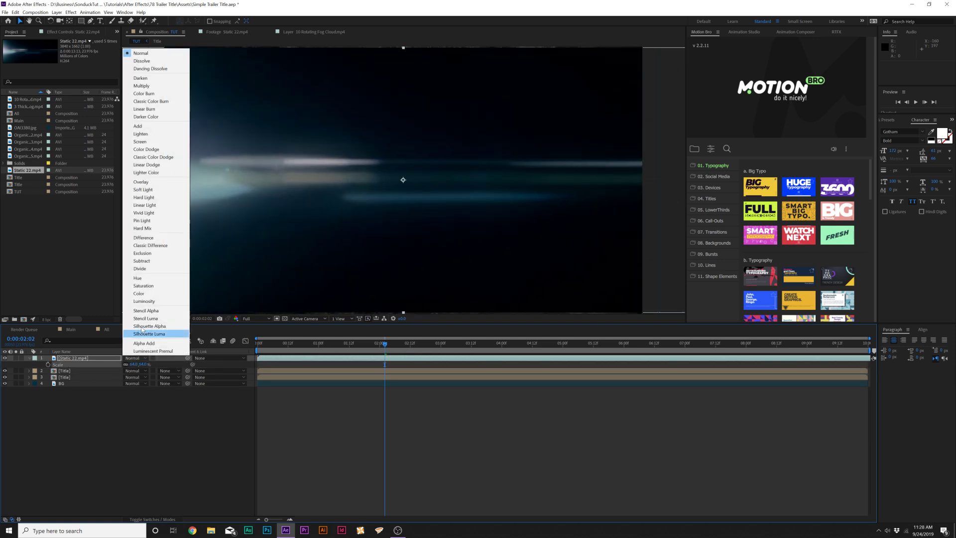
click(140, 142)
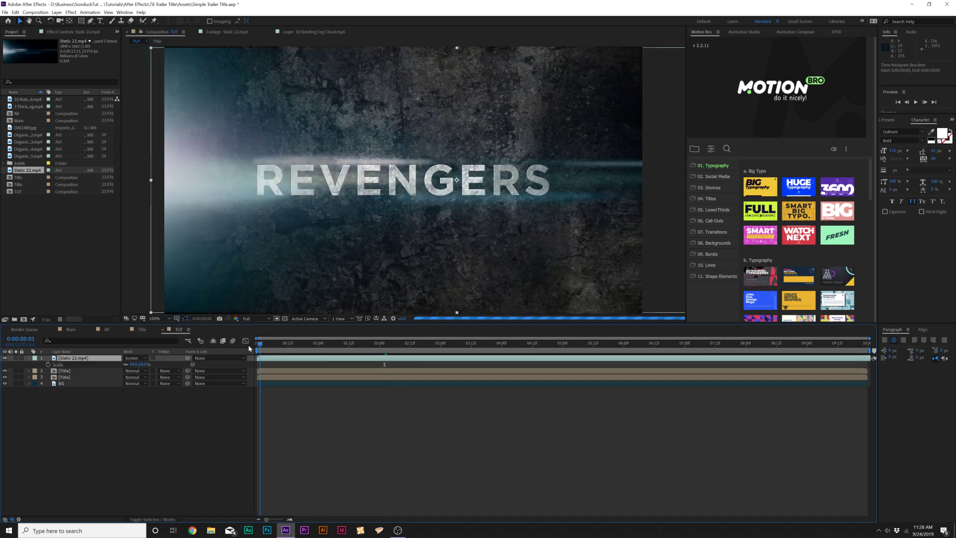
Apply Brightness & Contrast to the streak and keyframe Brightness to 150 at the start.
key(Home)
click(71, 12)
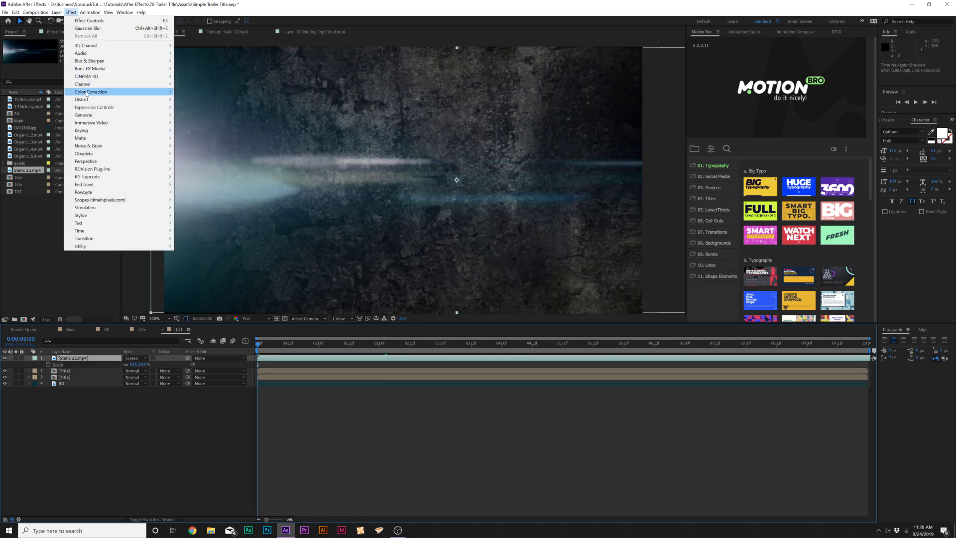
click(209, 122)
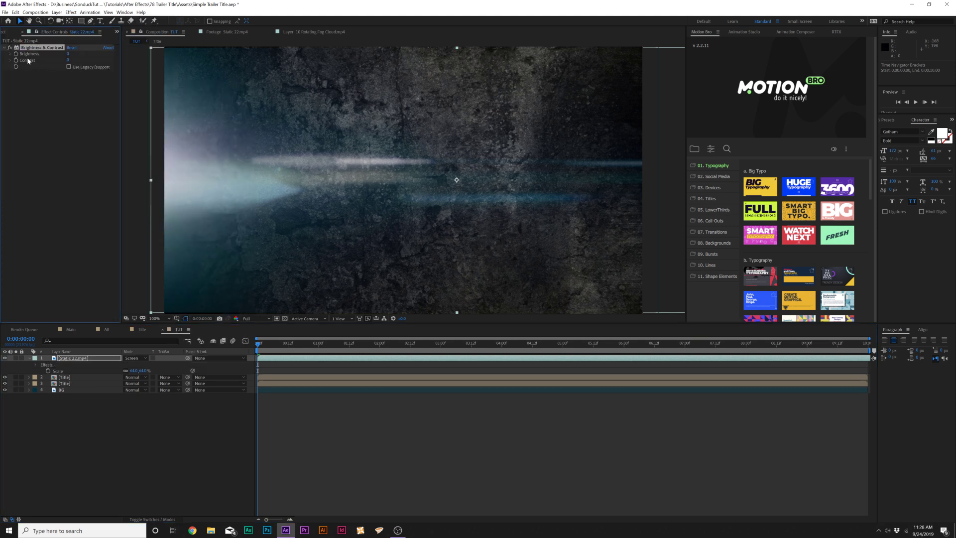
key(u)
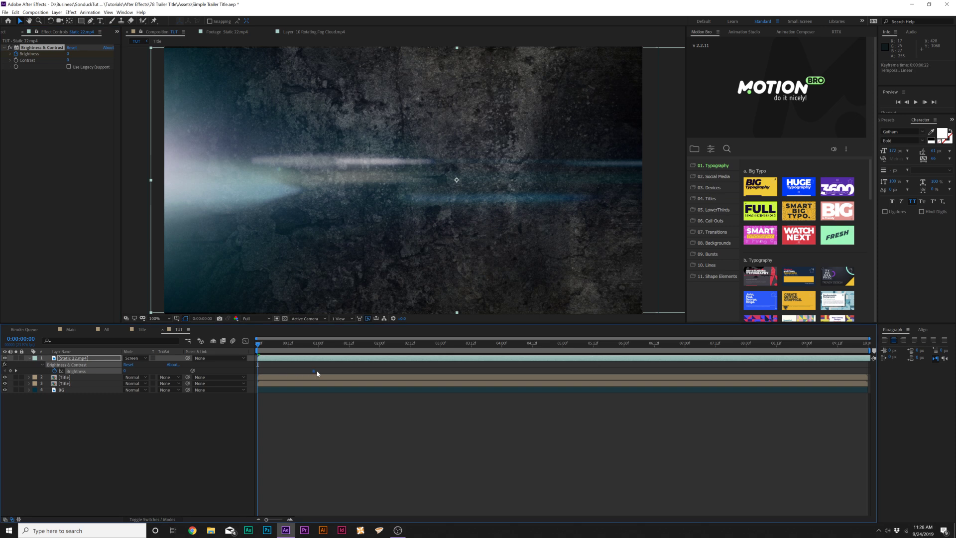
drag(316, 371, 333, 374)
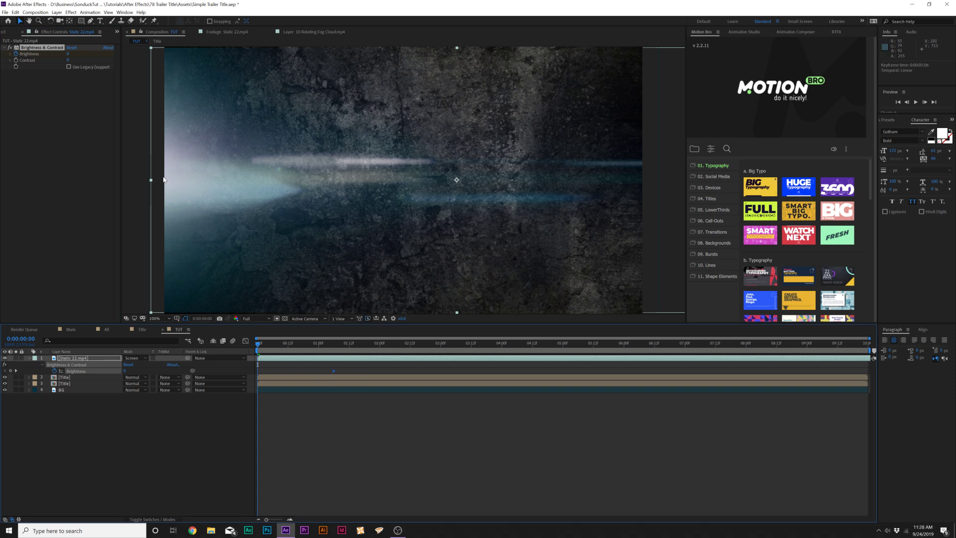
click(68, 56)
drag(68, 56, 193, 73)
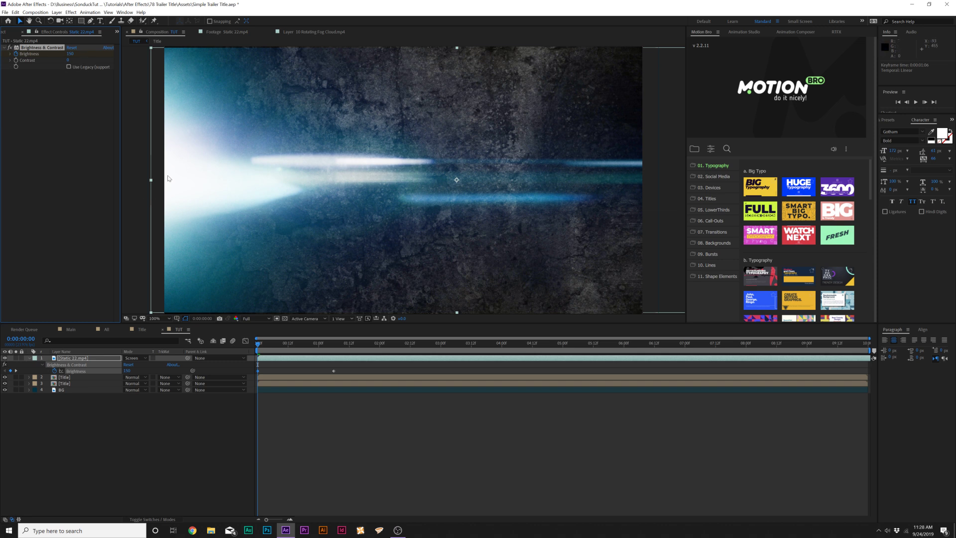
click(61, 351)
click(83, 358)
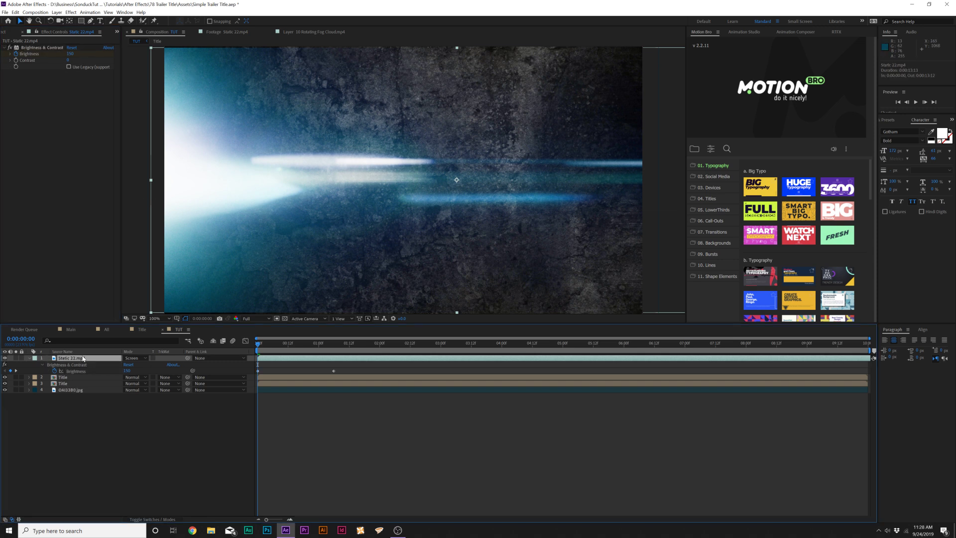
Duplicate the Static 22.mp4 layer, flip the copy horizontally, and check it at 0:00:01:14.
key(ctrl+d)
click(57, 12)
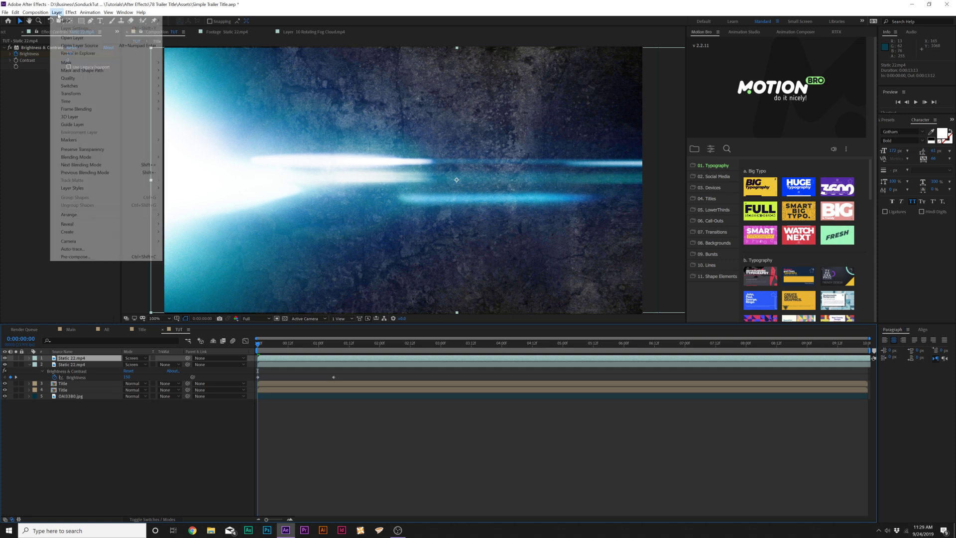
mouse_move(75, 94)
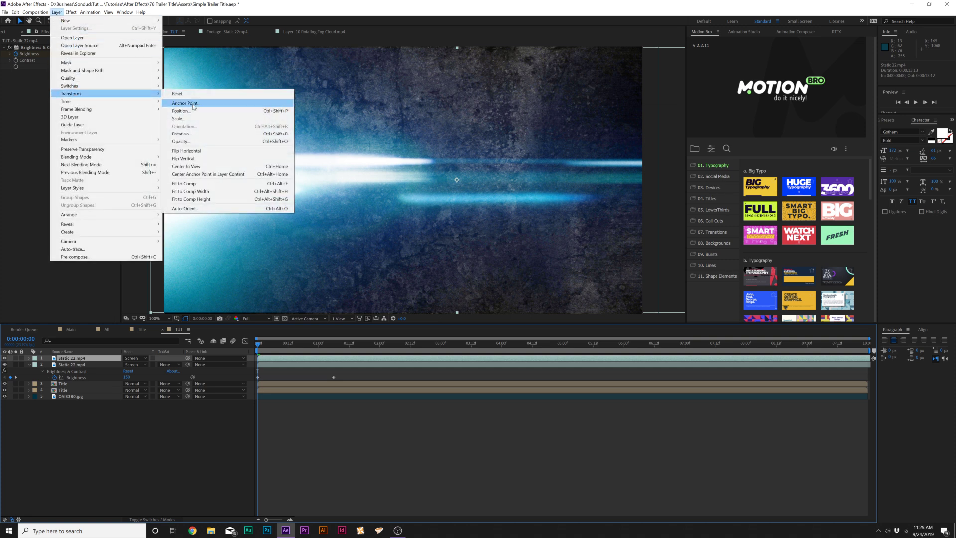
click(201, 152)
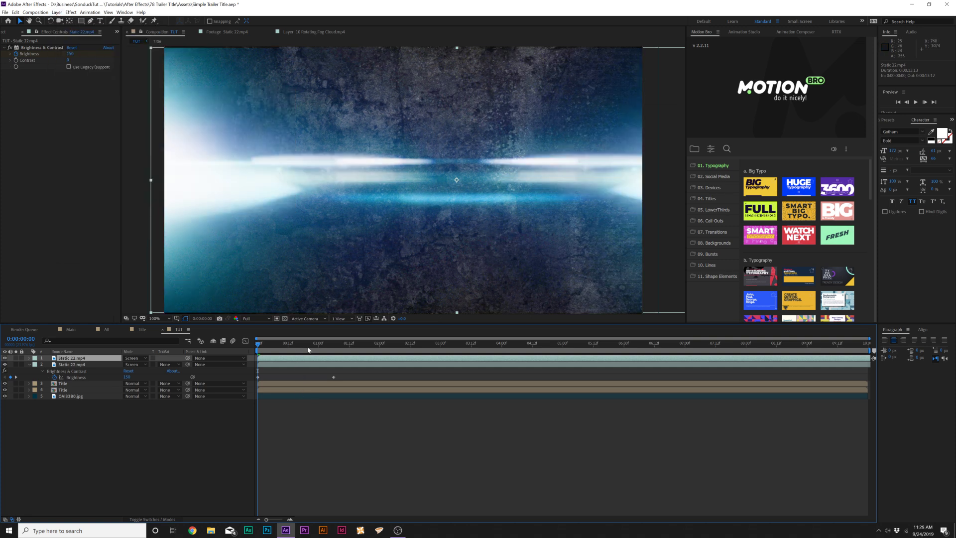
click(346, 343)
drag(355, 357, 354, 357)
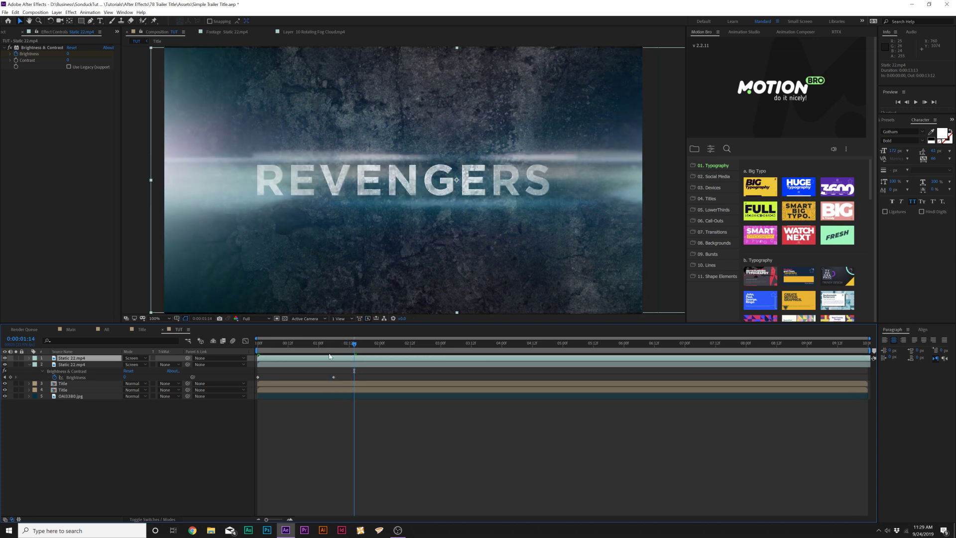
click(30, 364)
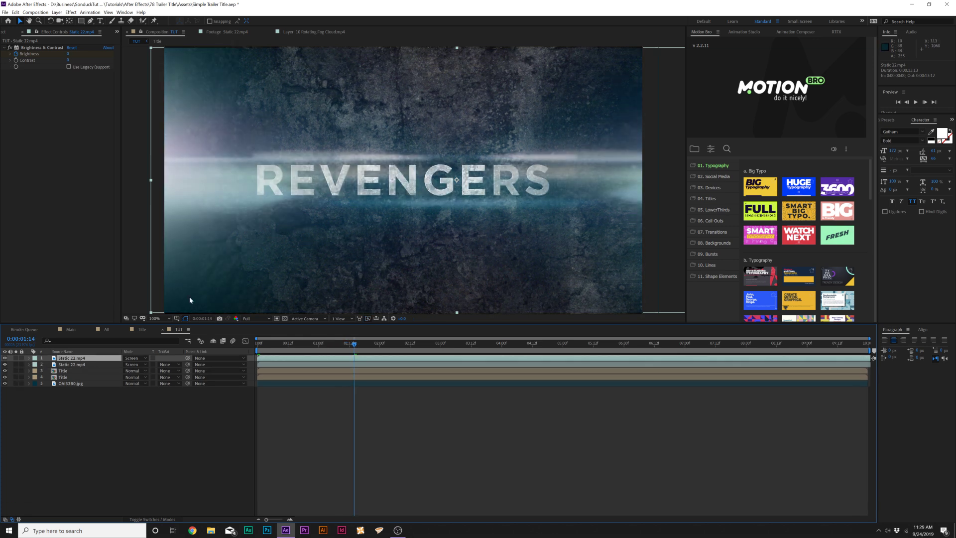
Duplicate both Static 22.mp4 streak layers, move the copies below Title, and set them to Soft Light.
shift+click(62, 365)
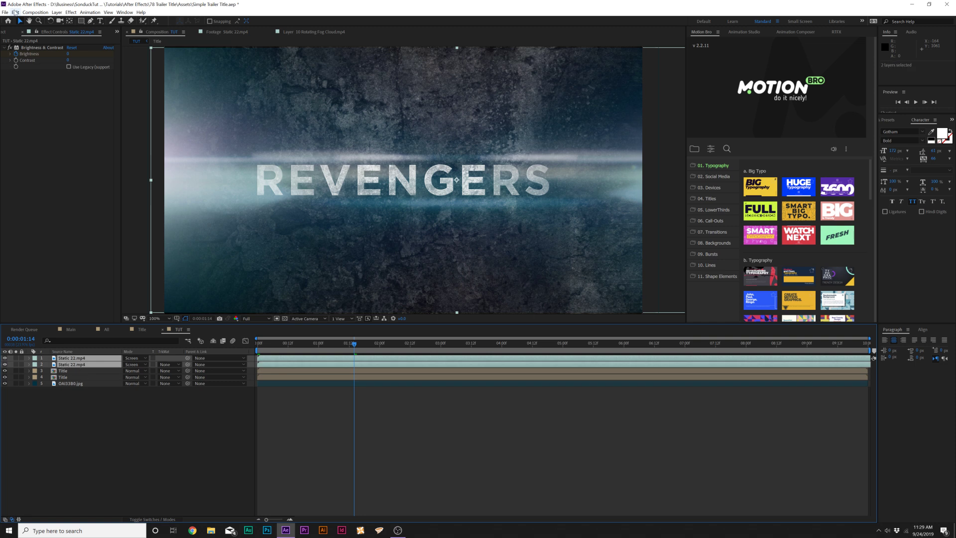
click(15, 12)
click(30, 103)
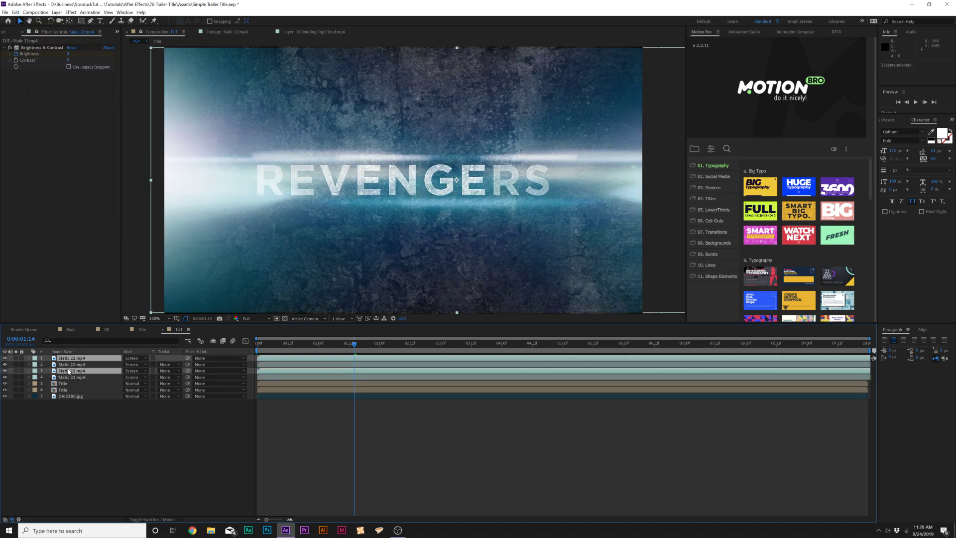
drag(68, 371, 75, 394)
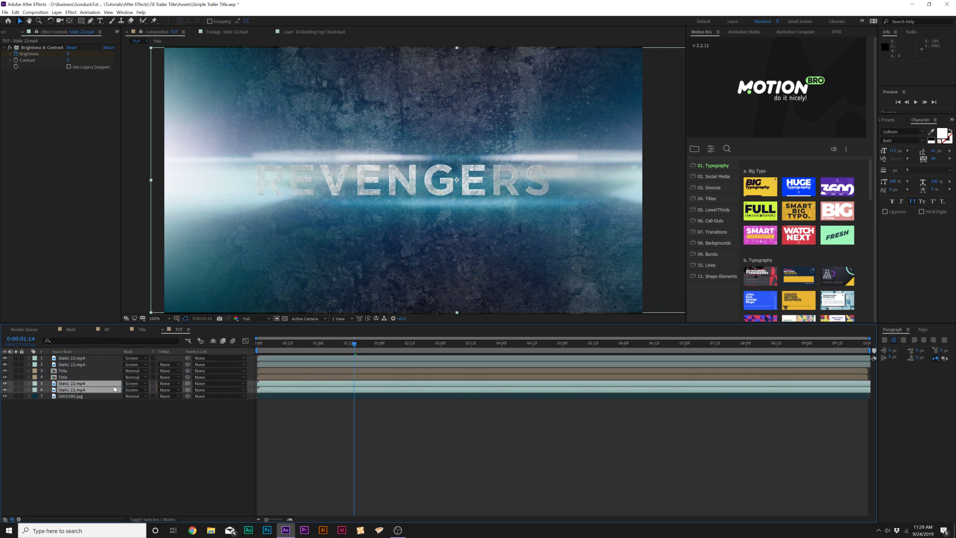
click(133, 384)
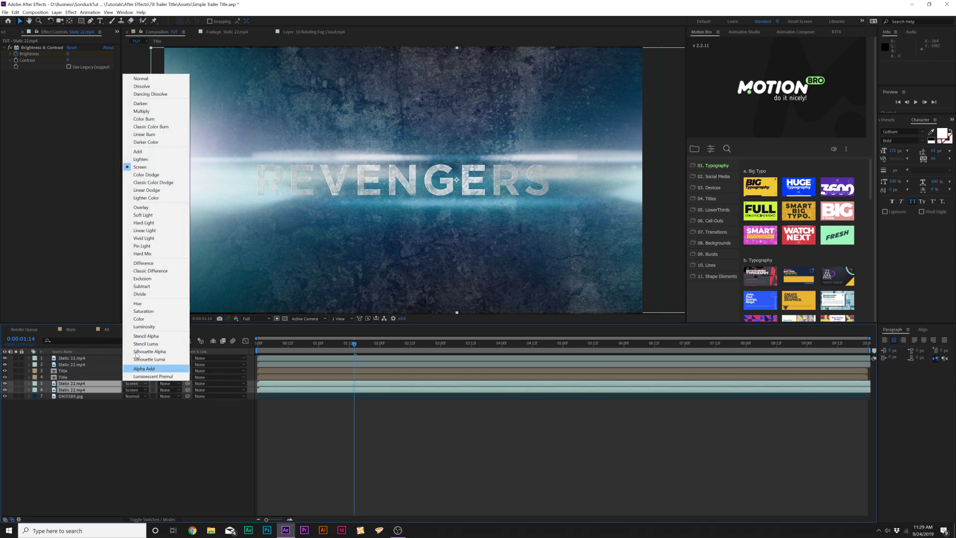
click(143, 215)
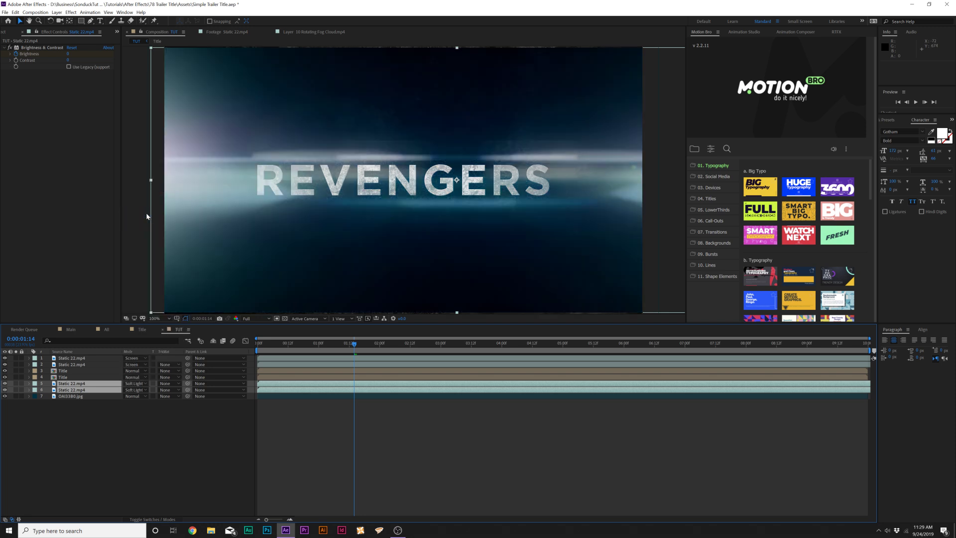
Hide the concrete background, inspect the title at 200%, then restore the background and 100% view.
key(comma)
key(comma)
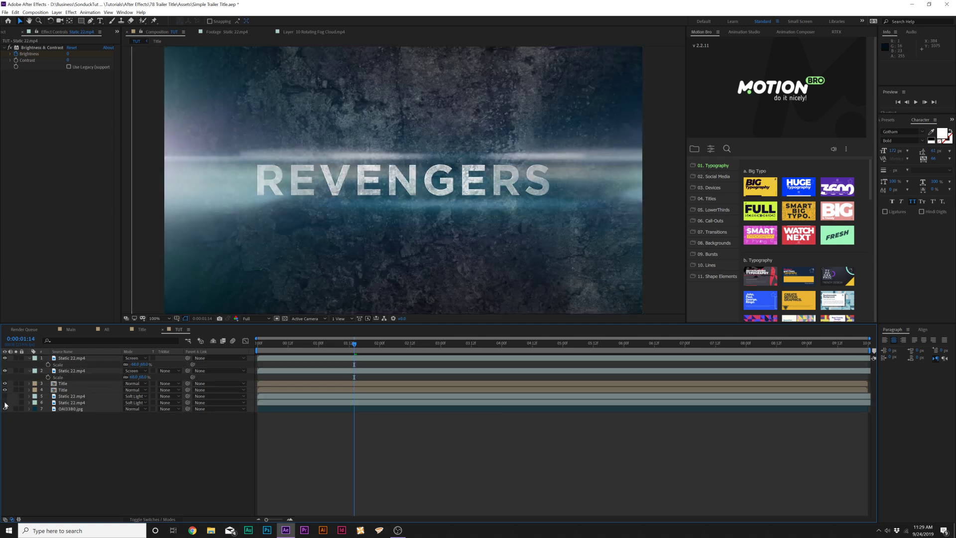
click(4, 396)
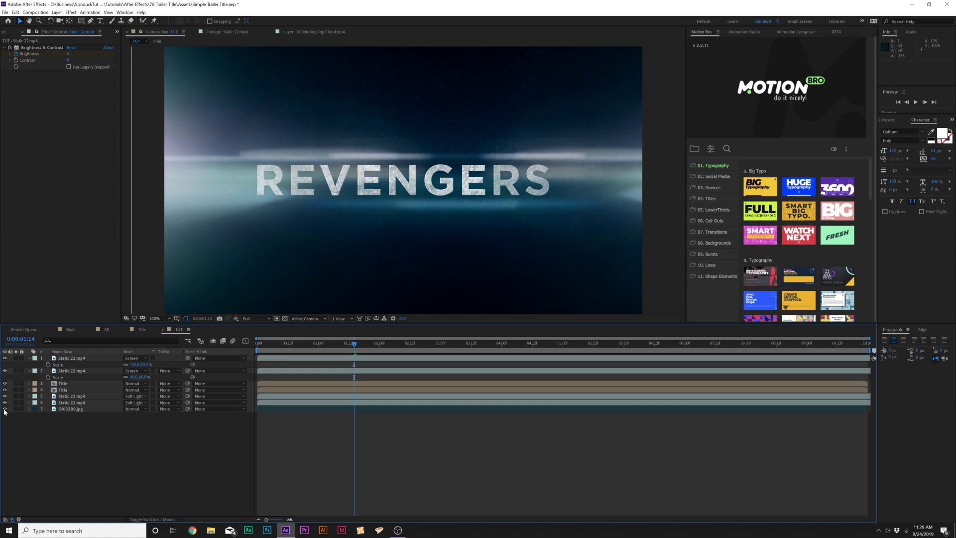
key(period)
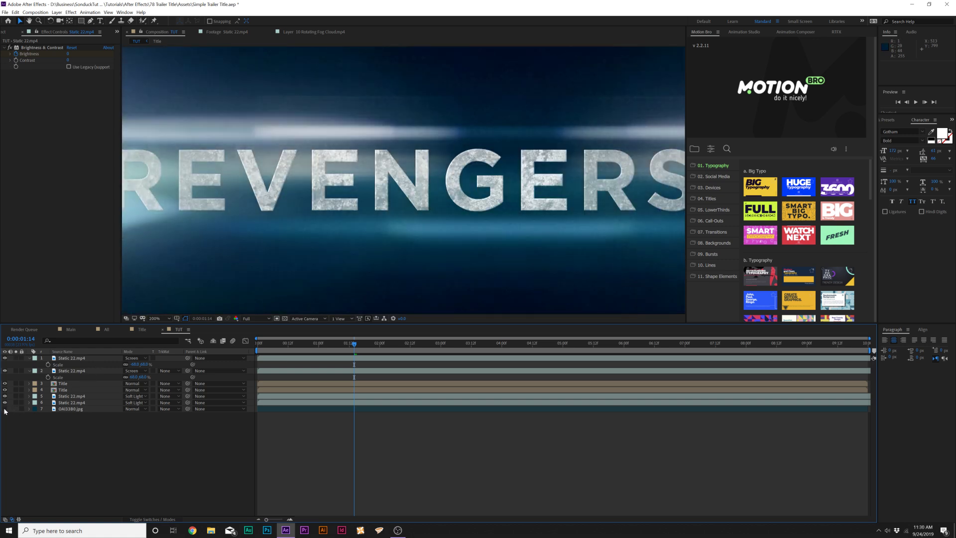
click(5, 409)
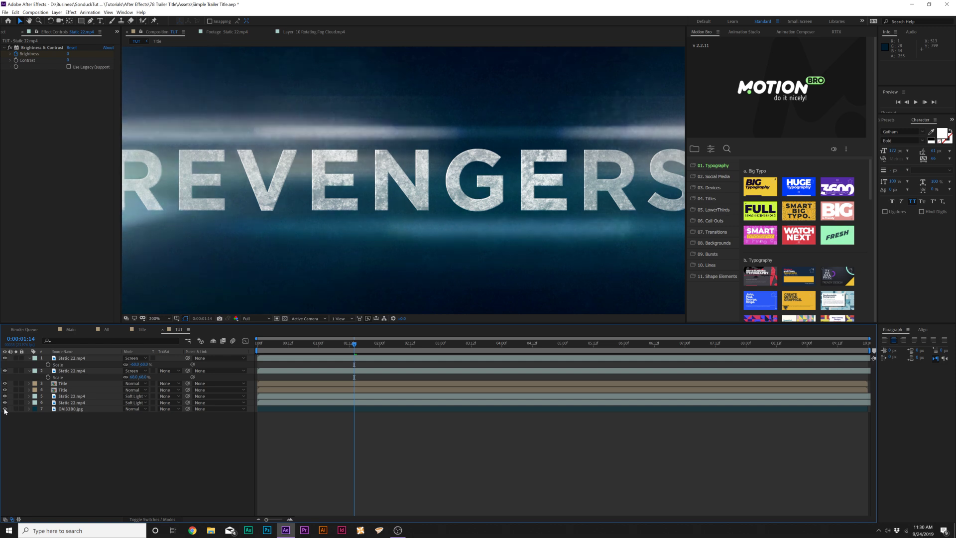
key(comma)
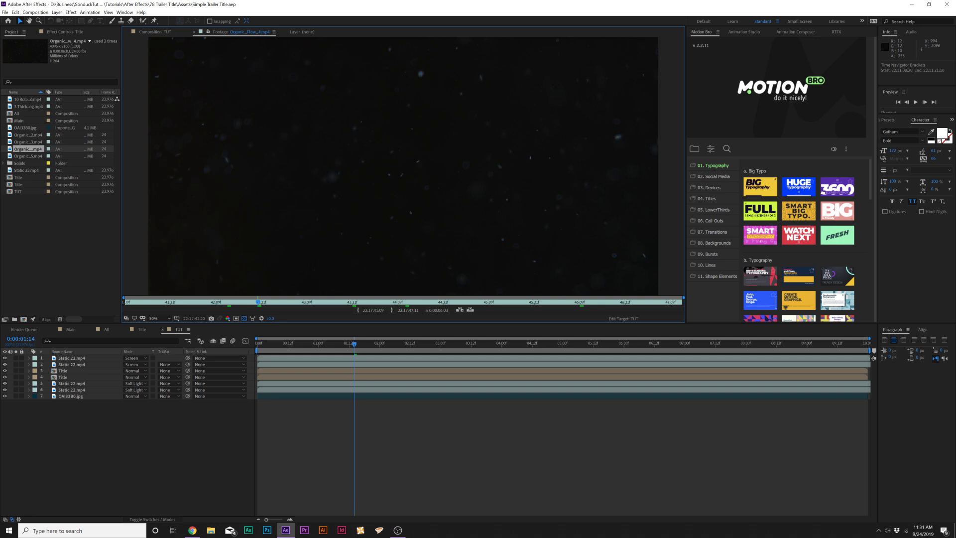
Bring up the Chrome window with the VideoHive CINEPUNCH bundle page and scroll down it.
click(192, 530)
drag(456, 177, 427, 38)
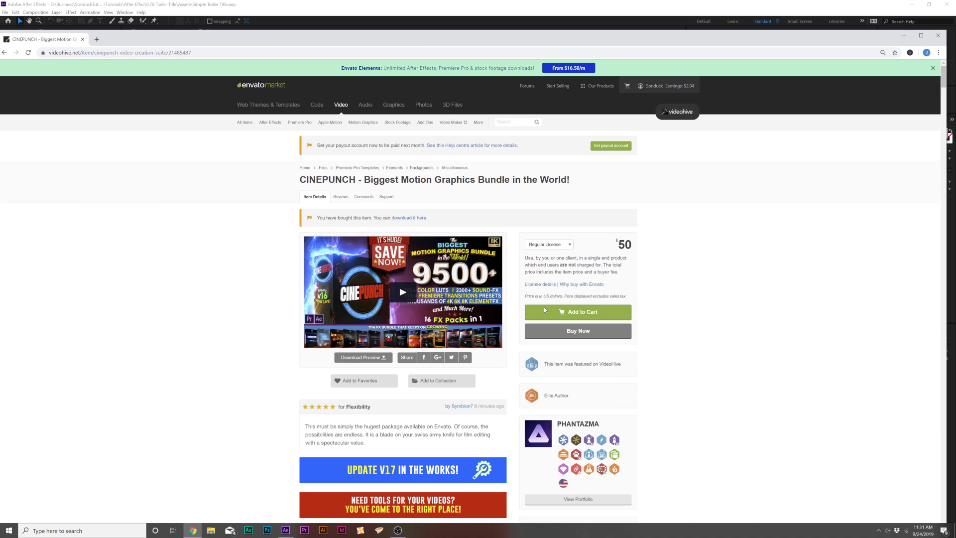
scroll(430, 343, down, 2)
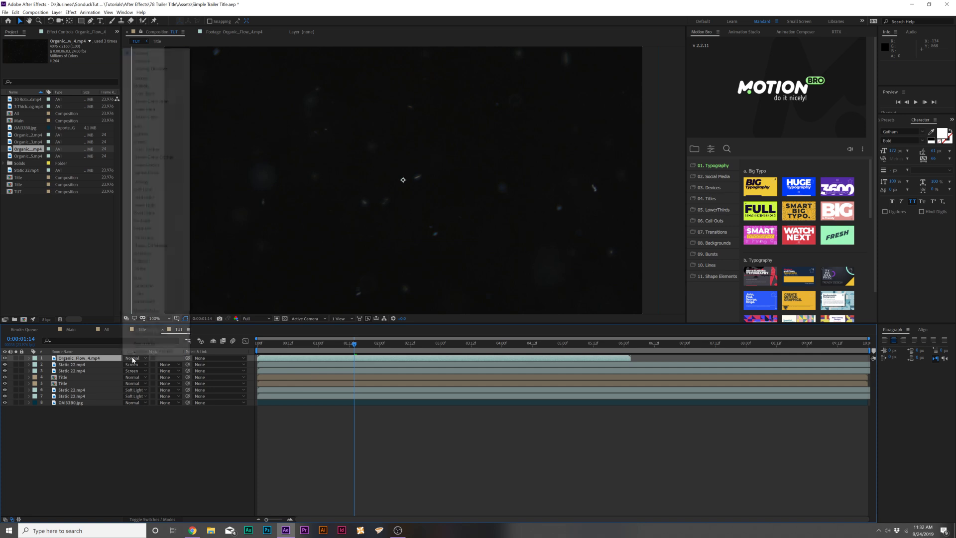
Set the Organic_Flow_4.mp4 layer to Screen mode and scale it down to 59%.
click(142, 144)
key(w)
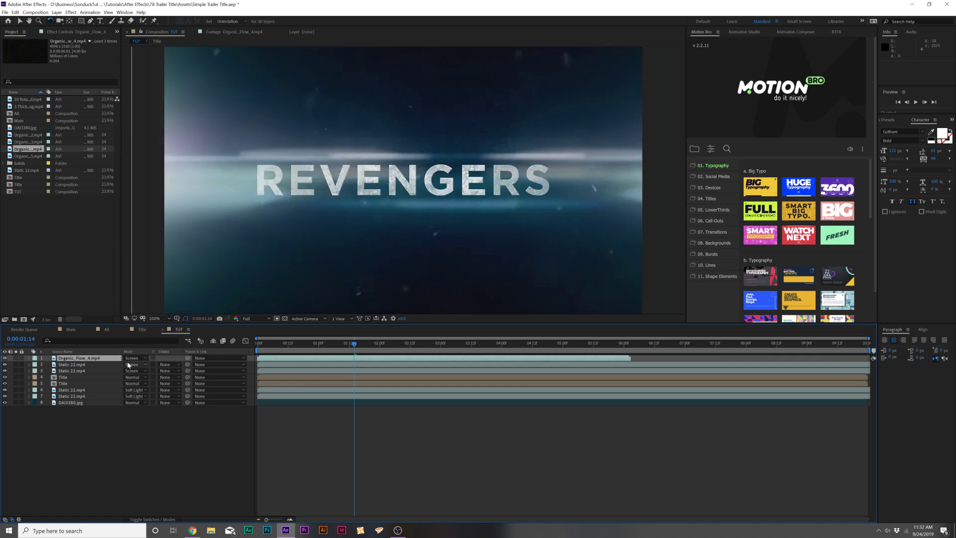
key(s)
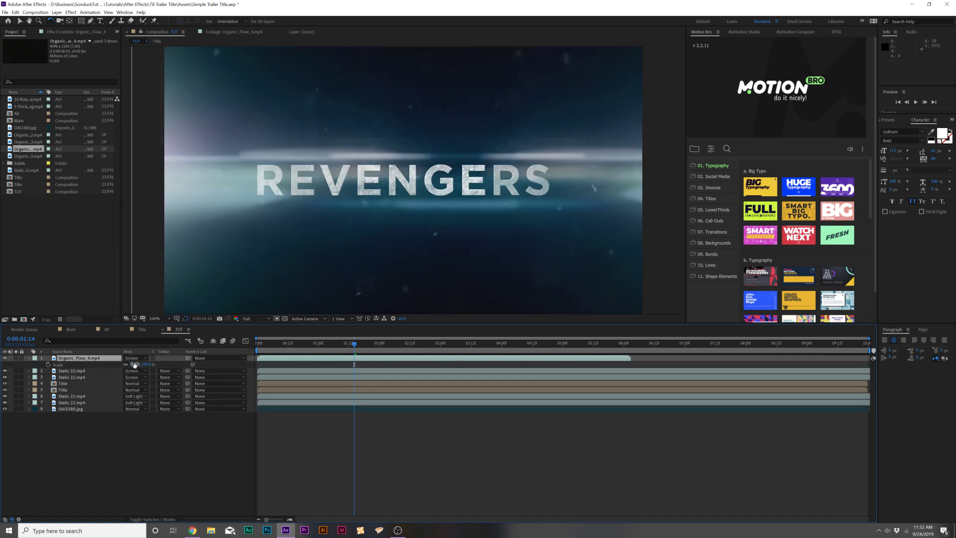
drag(133, 364, 117, 362)
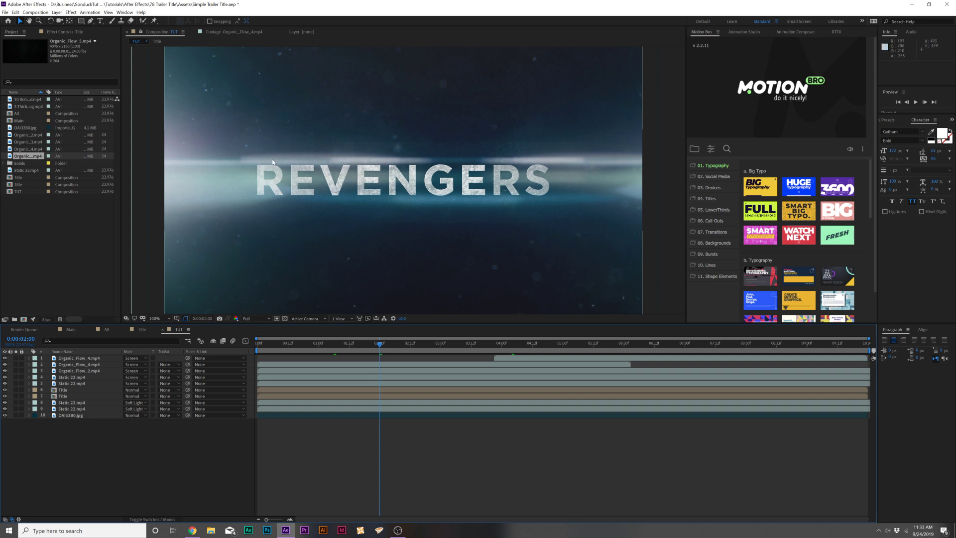
Lower the first Title layer's opacity to 11%, then select the second Title layer.
click(63, 390)
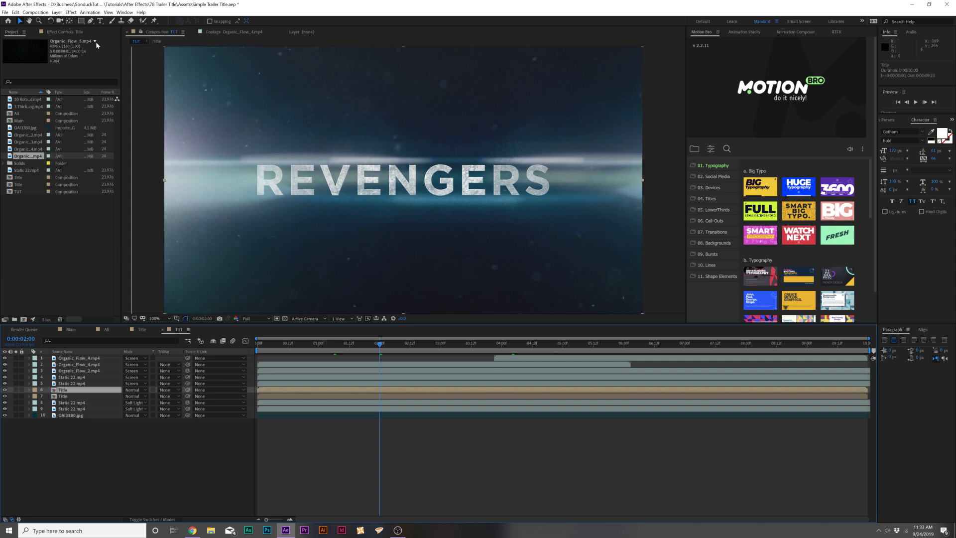
key(t)
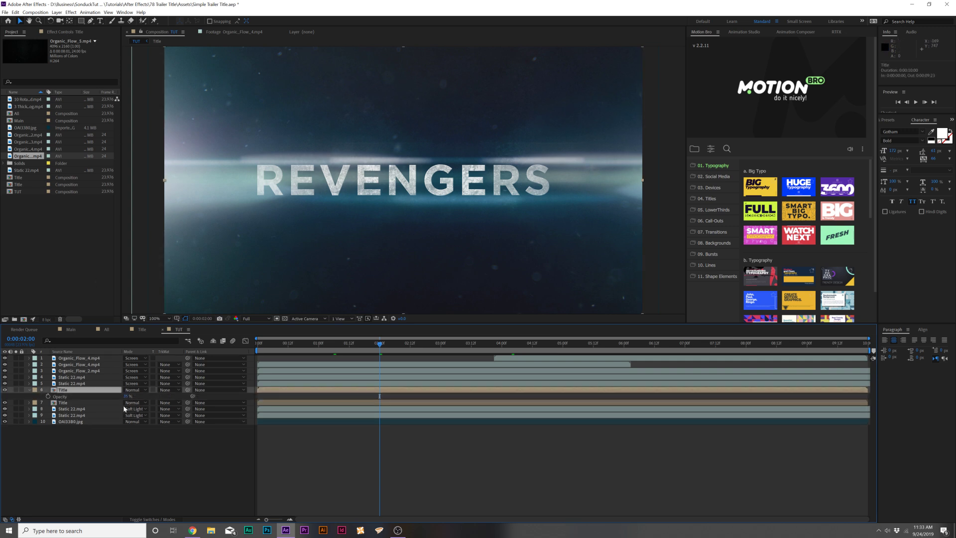
drag(125, 396, 85, 396)
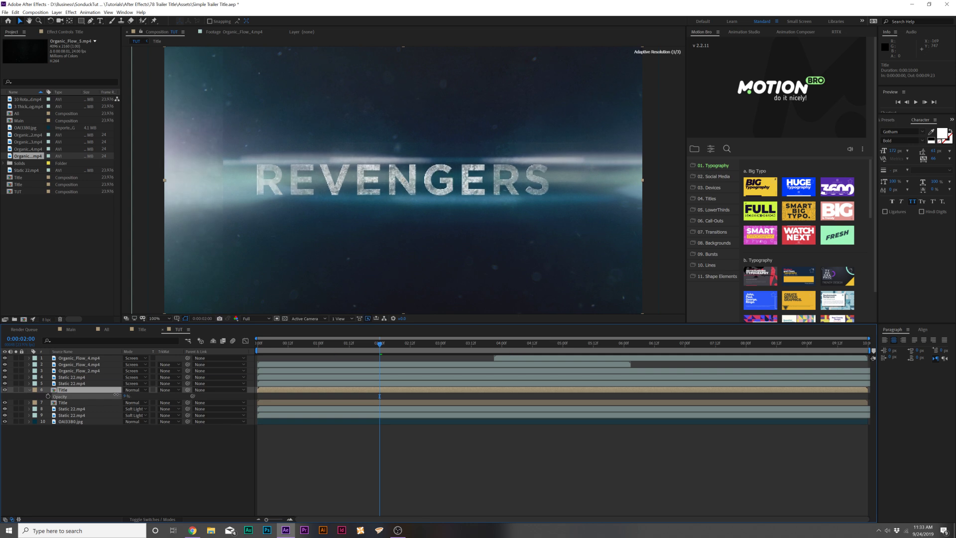
click(63, 402)
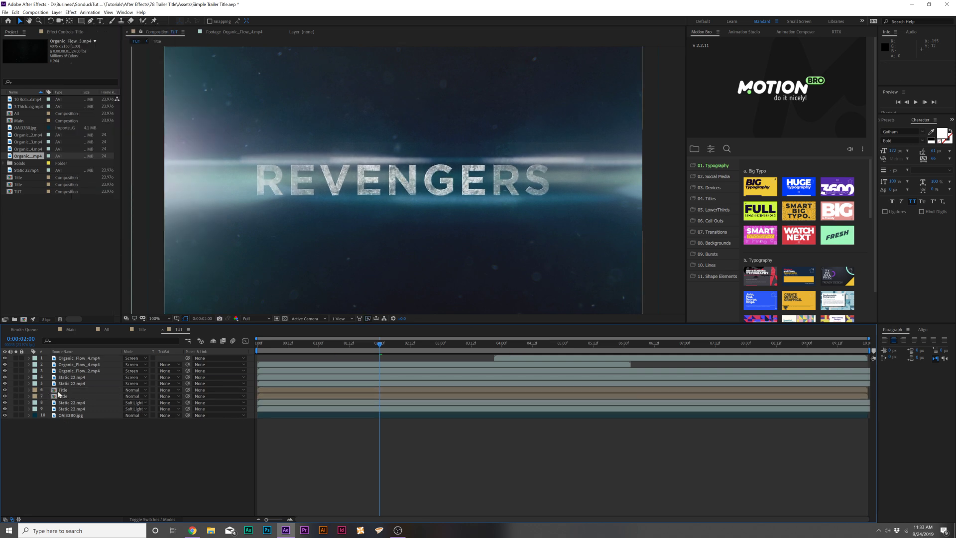
Apply CC Light Sweep to the Title layer, centre it on the letters, and set Sweep Intensity 98.
click(70, 12)
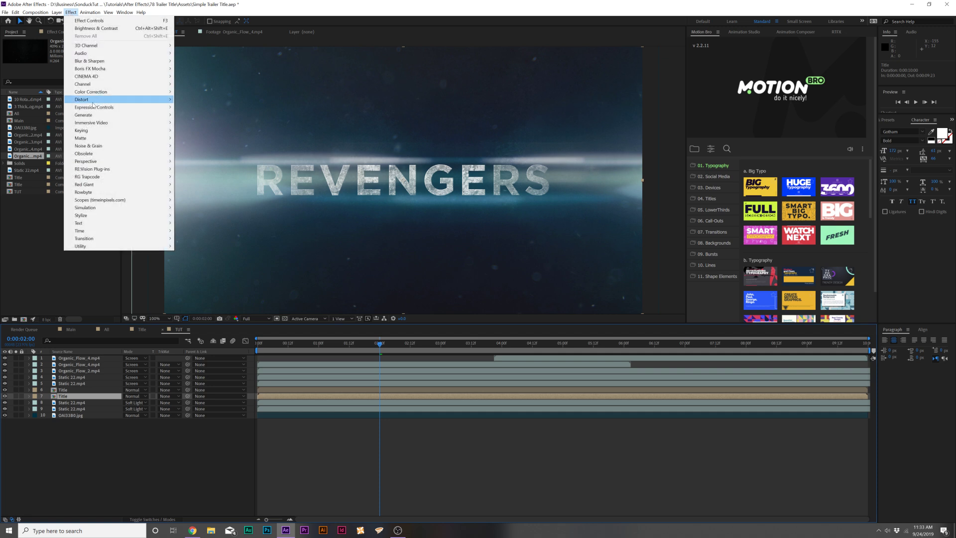
mouse_move(96, 114)
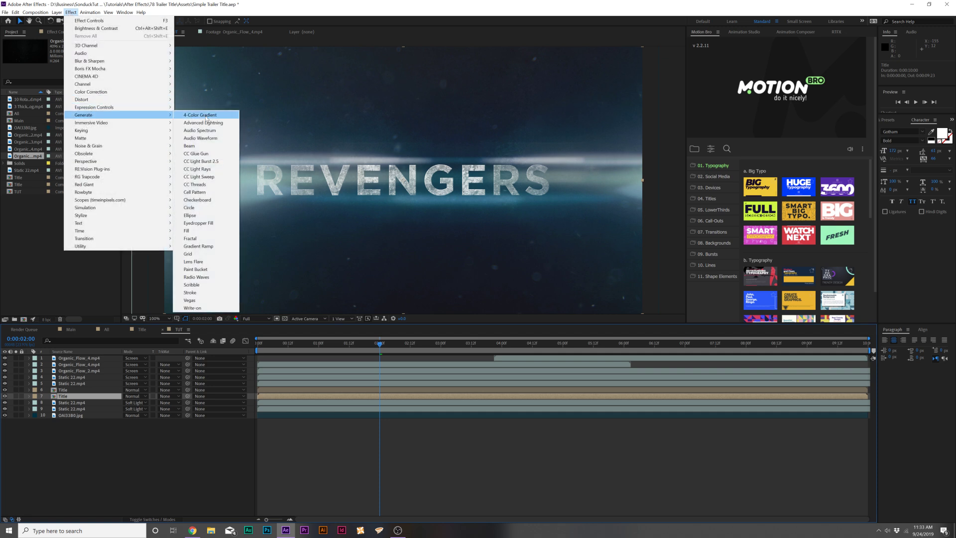
click(208, 180)
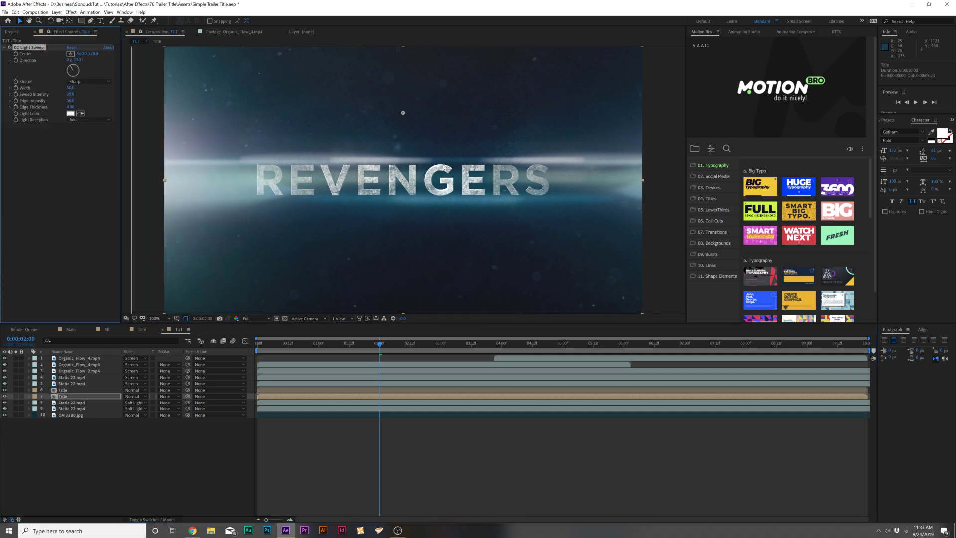
drag(403, 113, 304, 183)
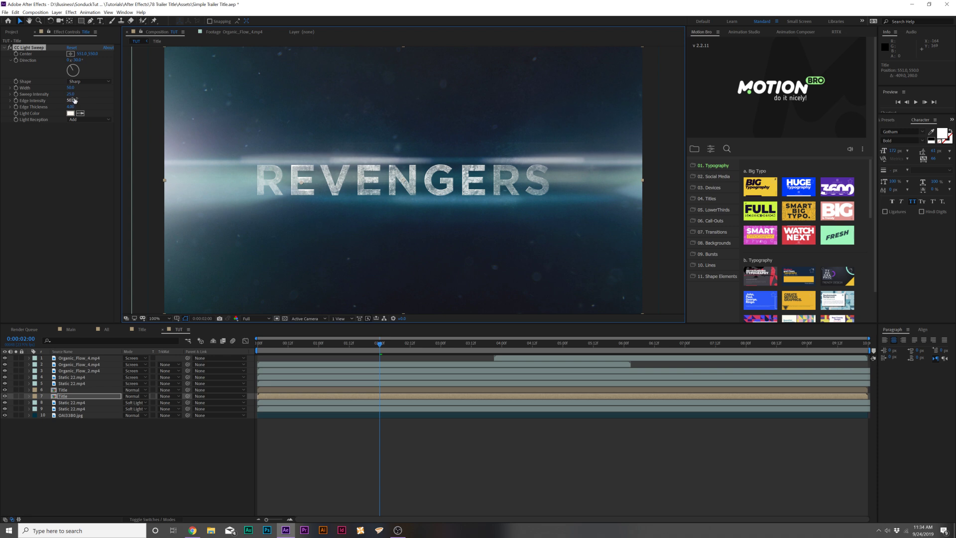
drag(70, 93, 98, 97)
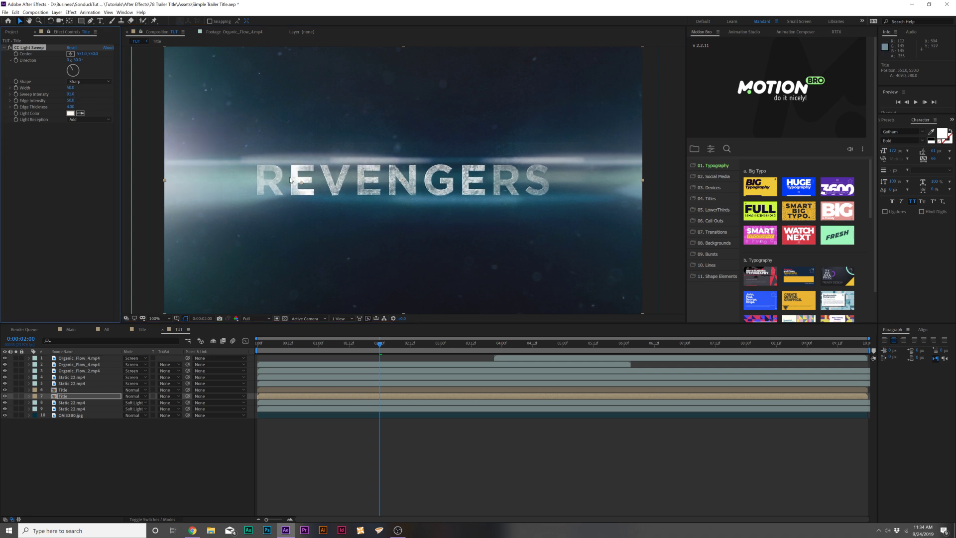
Preview at 0:00:05:11 and reposition the sweep centre to X 885.9, then deselect the layer.
key(Home)
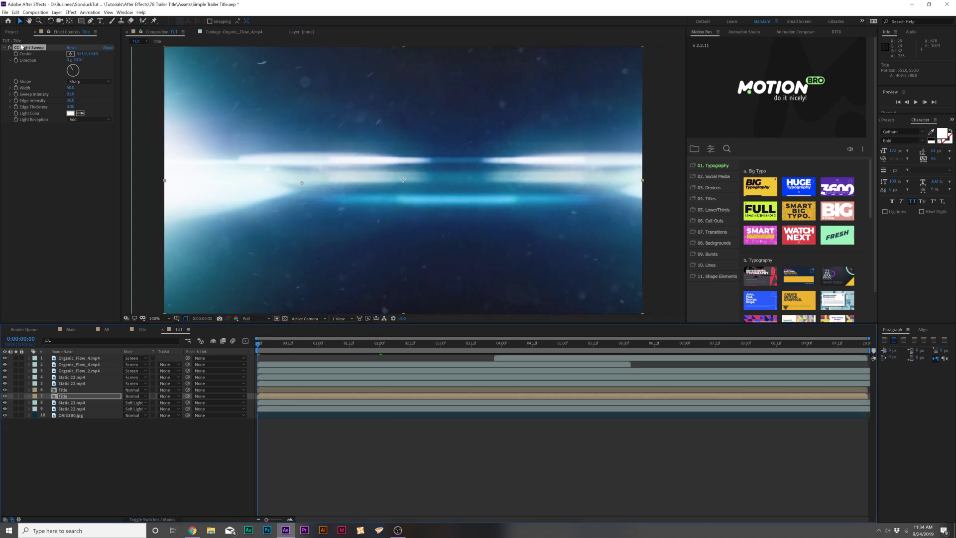
drag(607, 347, 590, 343)
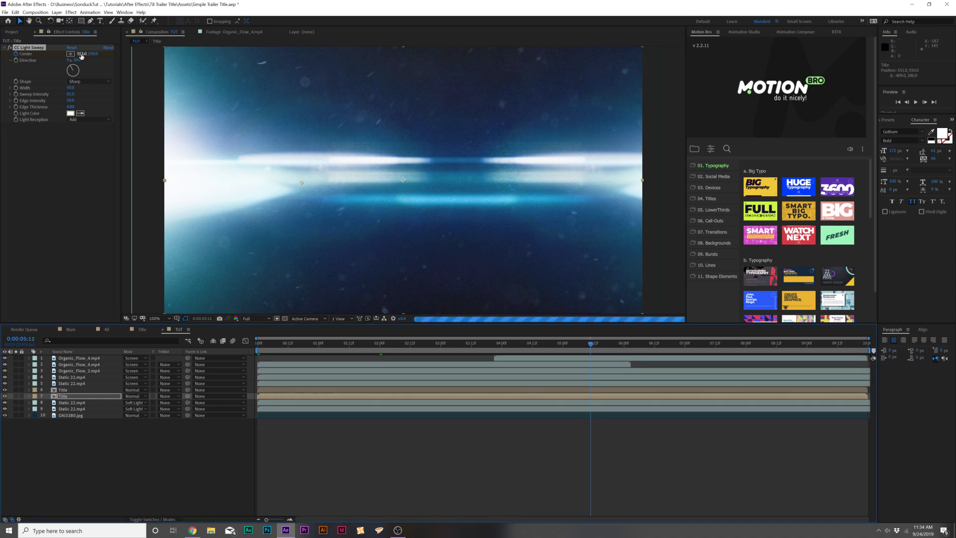
drag(81, 56, 330, 83)
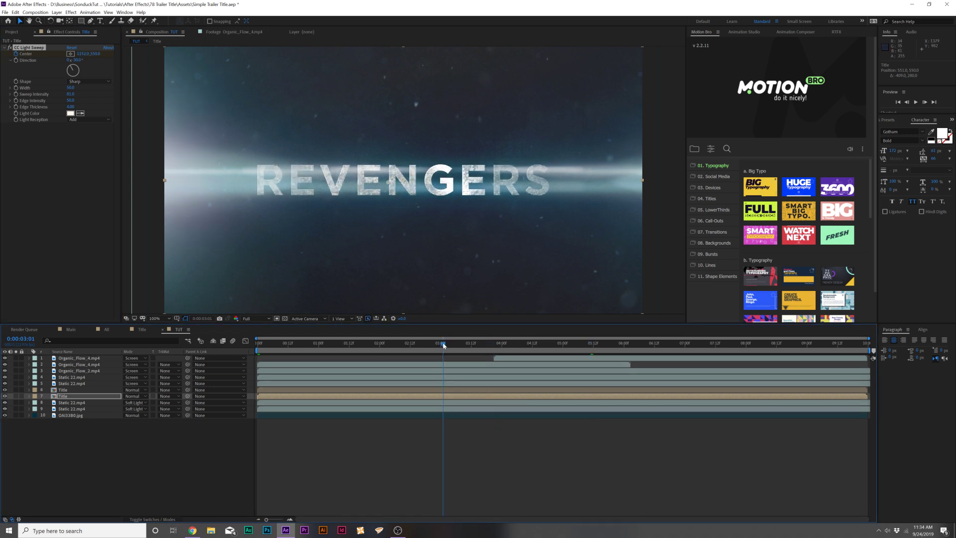
drag(451, 183, 385, 183)
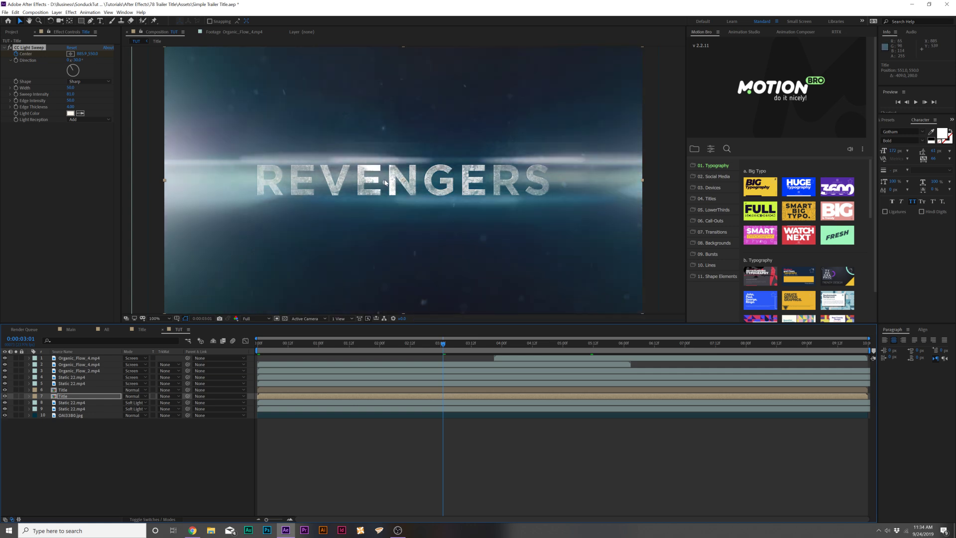
key(F2)
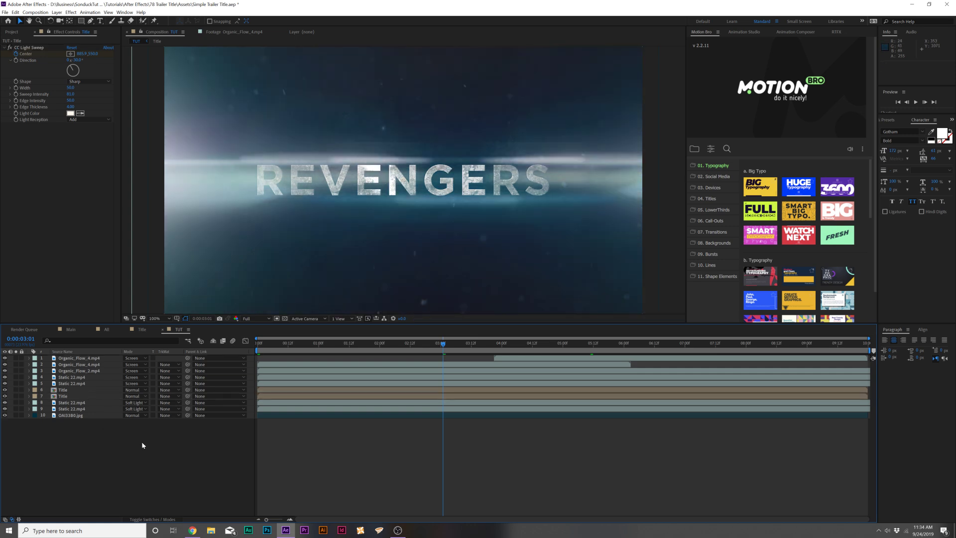
Add a new top adjustment layer with Noise at 7% amount and color noise turned off.
click(56, 12)
mouse_move(67, 21)
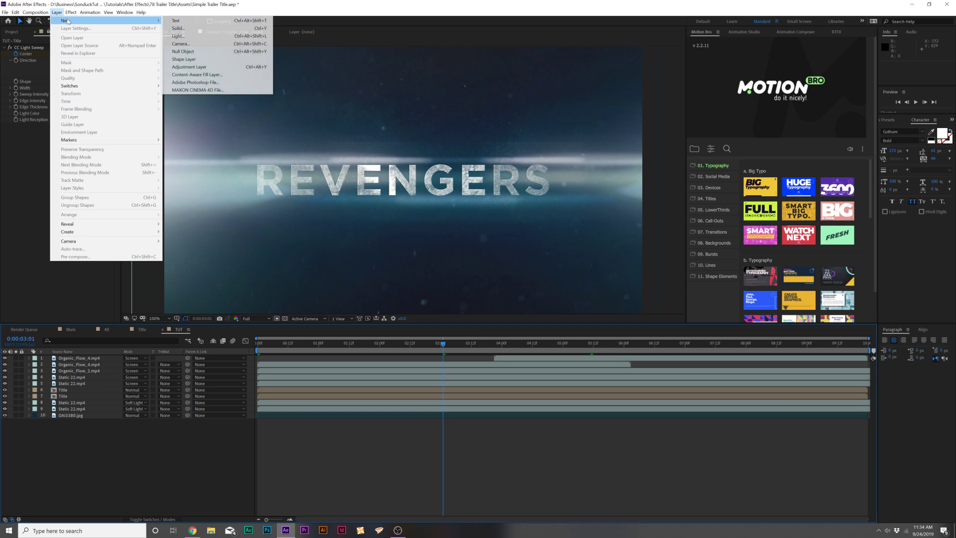
click(194, 67)
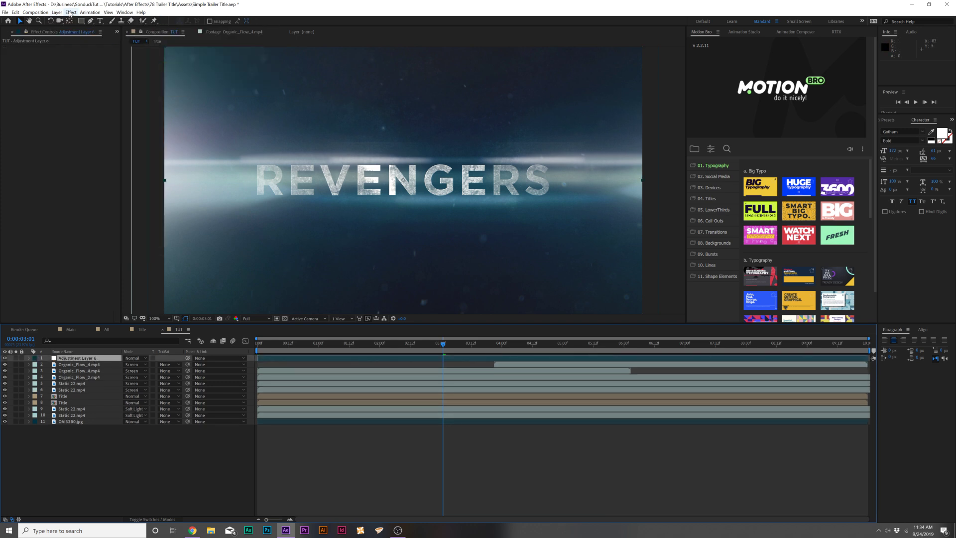
click(71, 12)
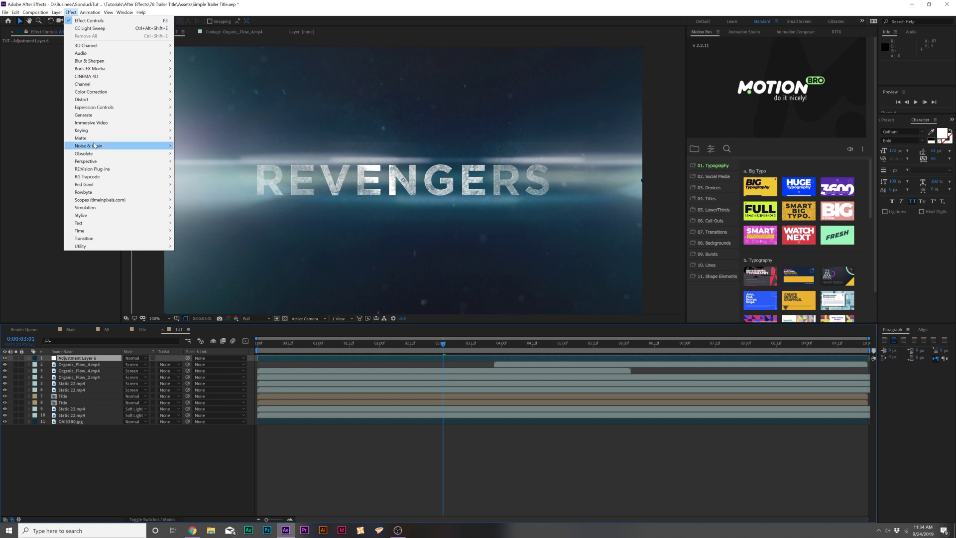
click(200, 185)
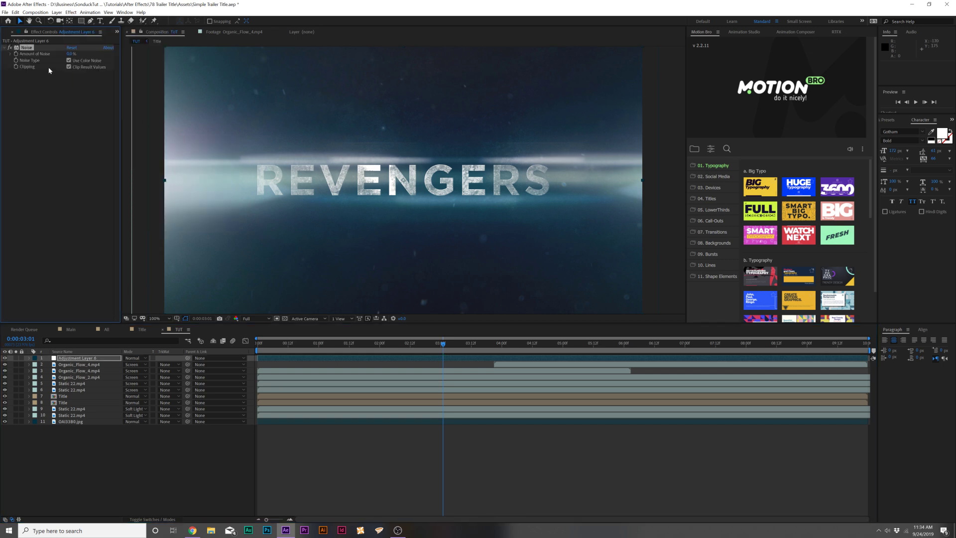
click(71, 54)
text(7)
key(Return)
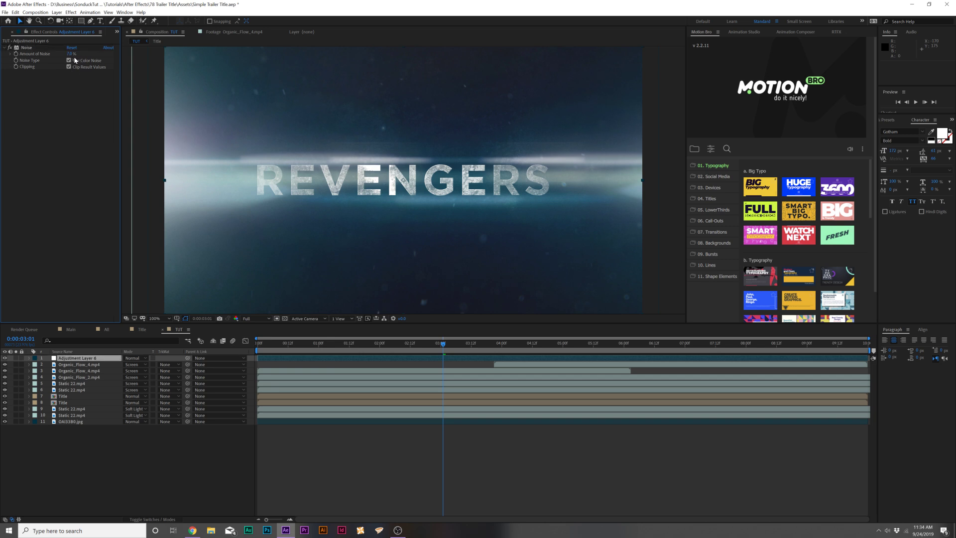
click(69, 60)
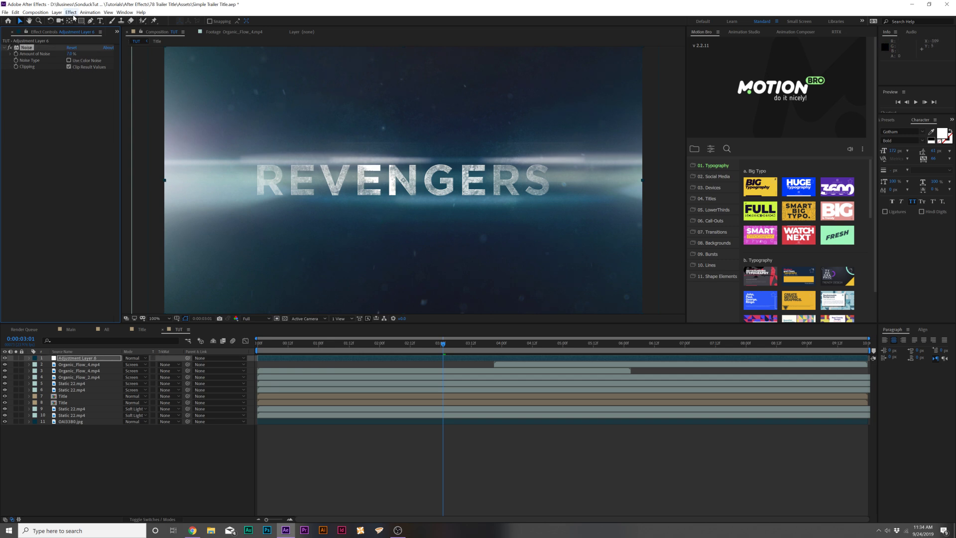
Apply Curves to the adjustment layer and bend the RGB curve for contrast.
click(70, 12)
mouse_move(90, 92)
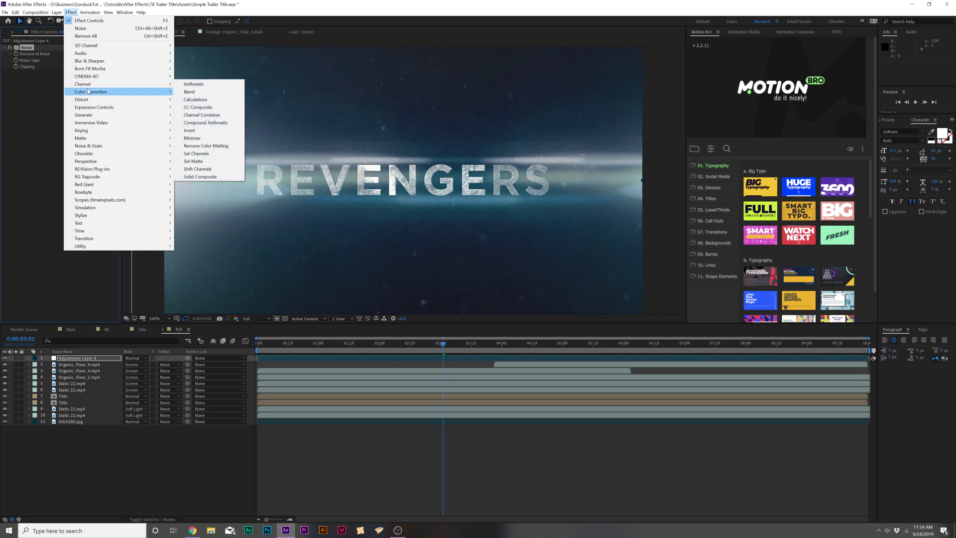
click(190, 230)
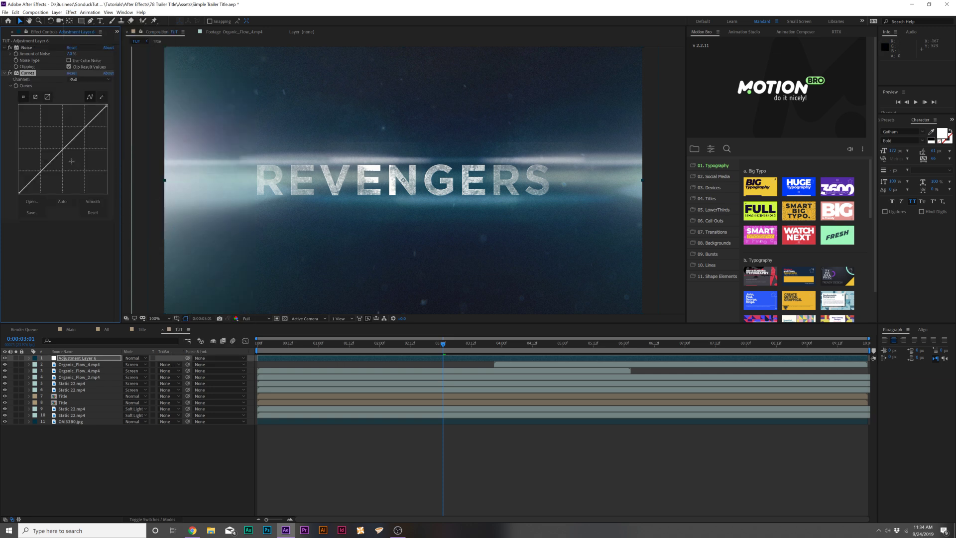
drag(49, 166, 48, 167)
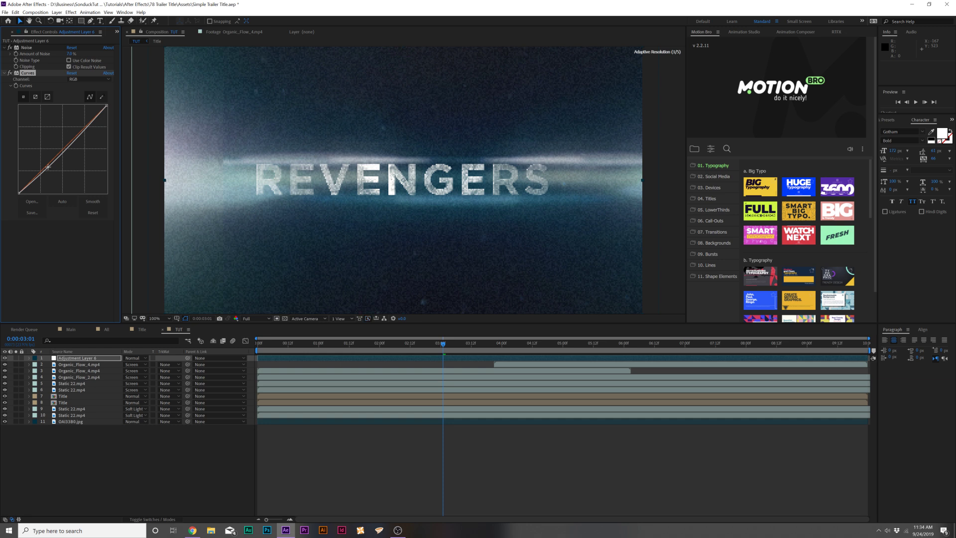
drag(82, 130, 82, 131)
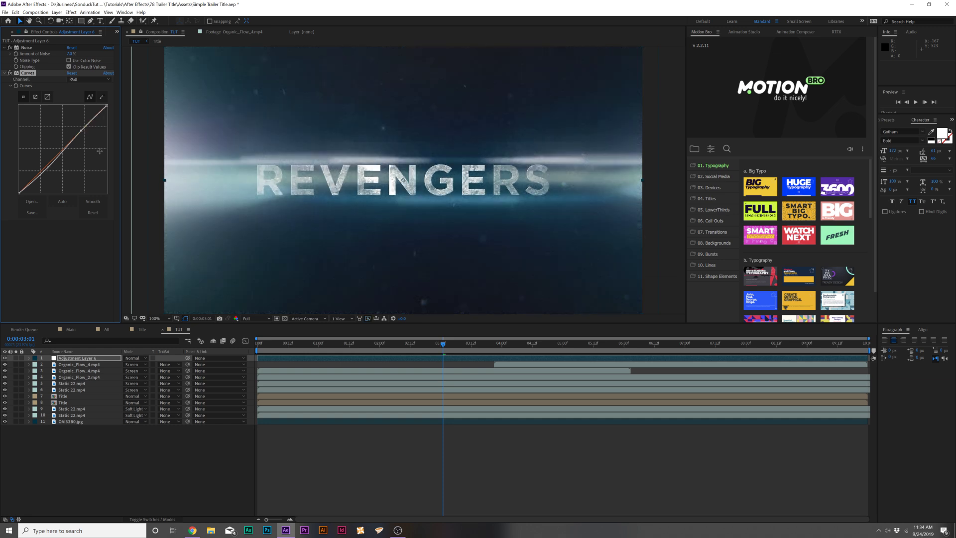
Bend the Red channel curve and the Green channel curve in Curves.
click(88, 80)
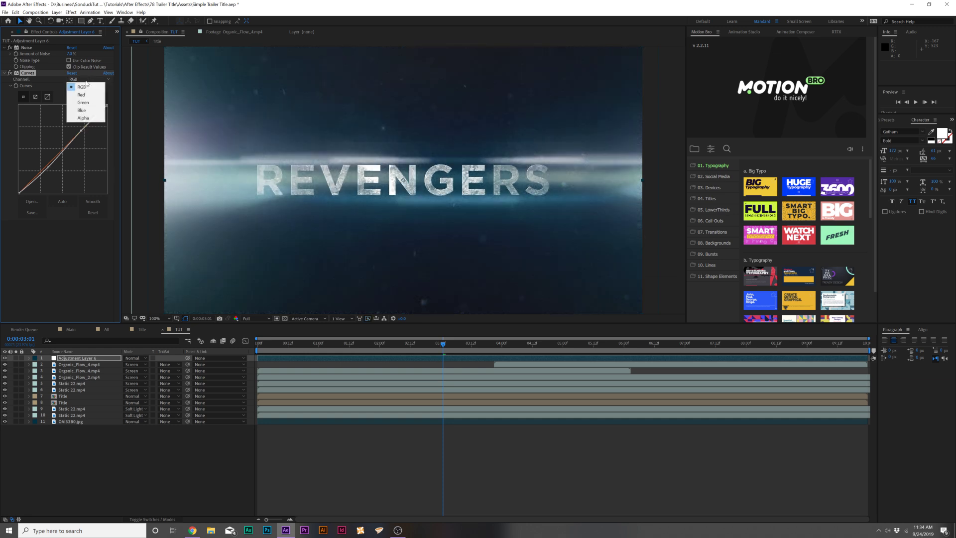
click(87, 95)
drag(47, 162, 75, 134)
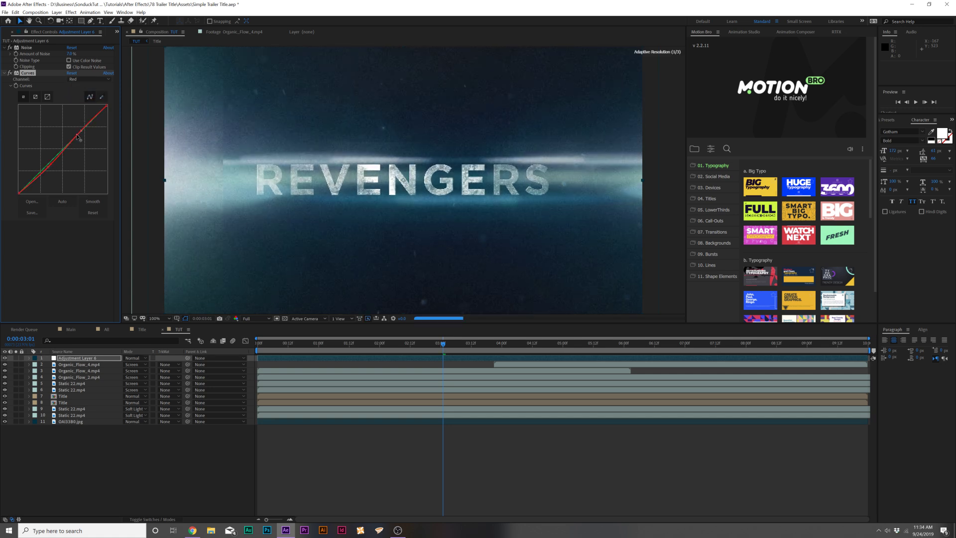
click(88, 80)
click(80, 103)
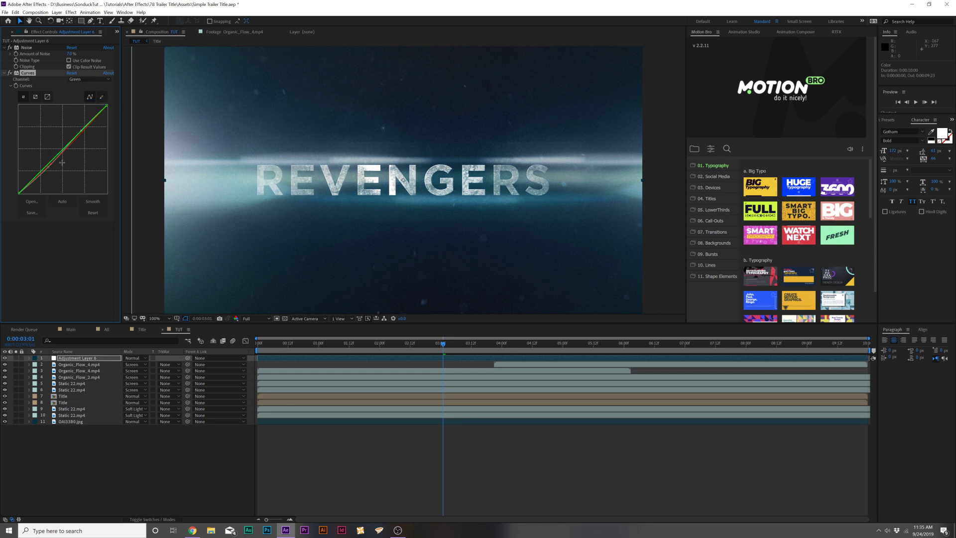
drag(60, 150, 64, 151)
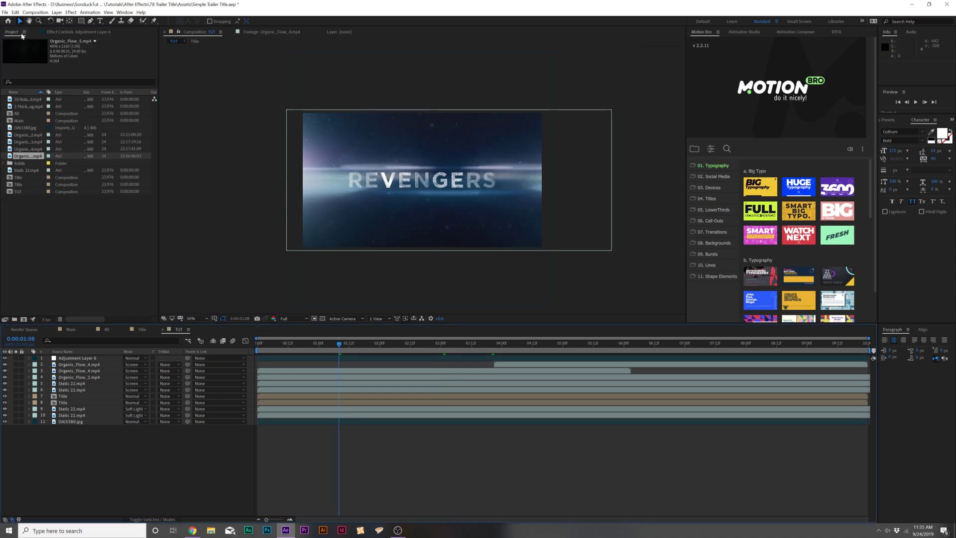
Change Composition Settings to 1920 × 817 and view the comp at 100%.
click(36, 11)
click(48, 31)
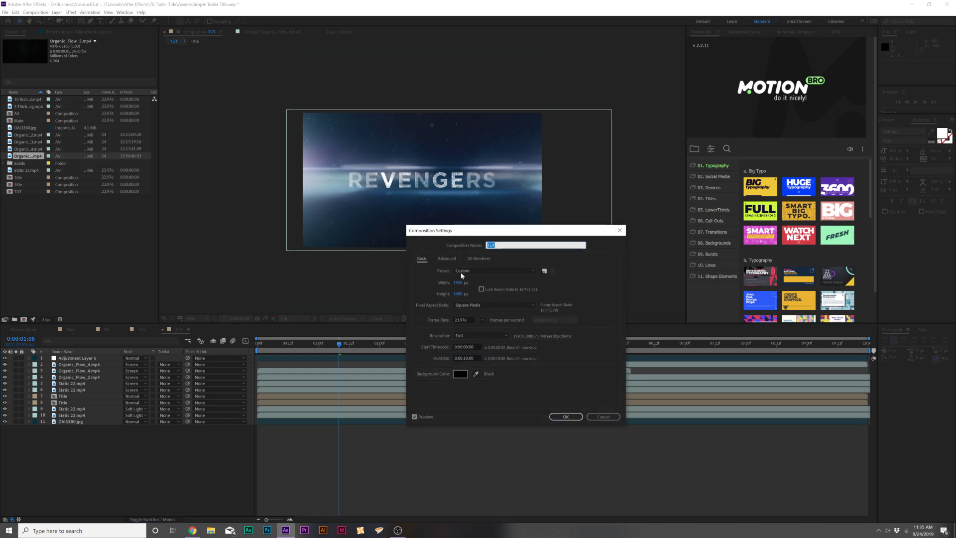
click(458, 294)
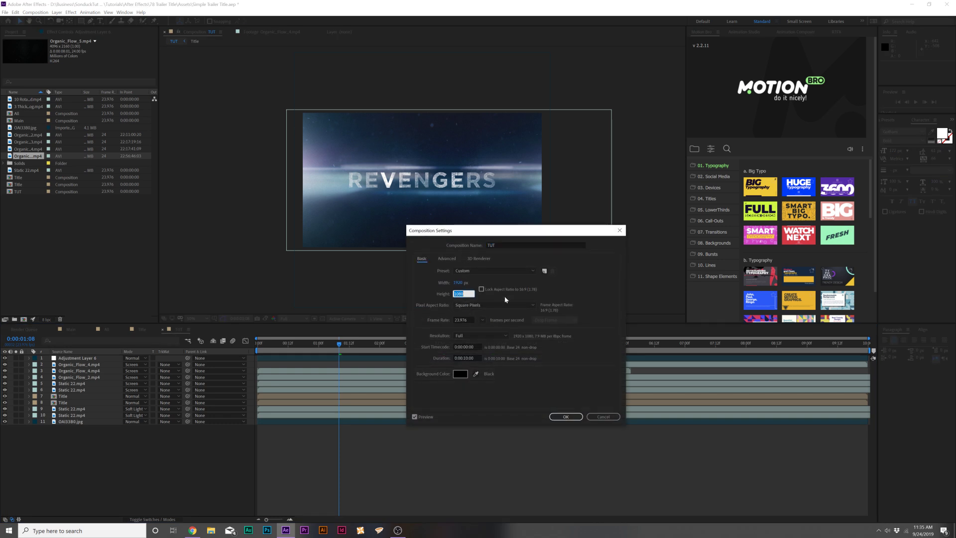
text(817)
click(458, 282)
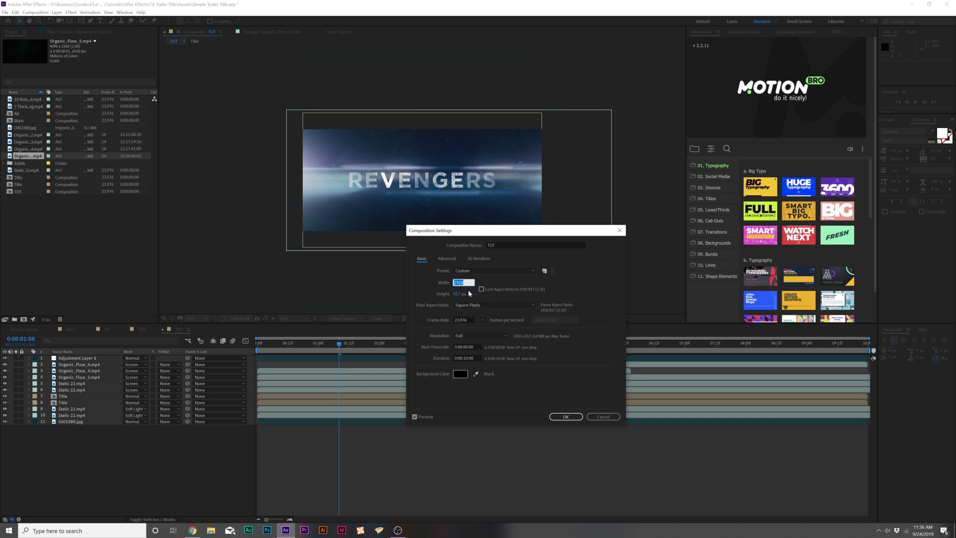
click(544, 289)
click(566, 416)
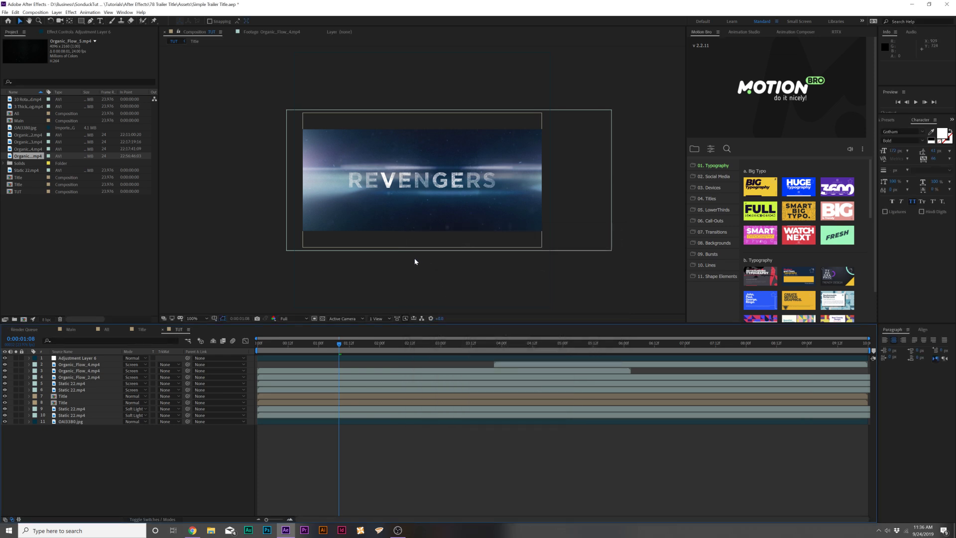
key(slash)
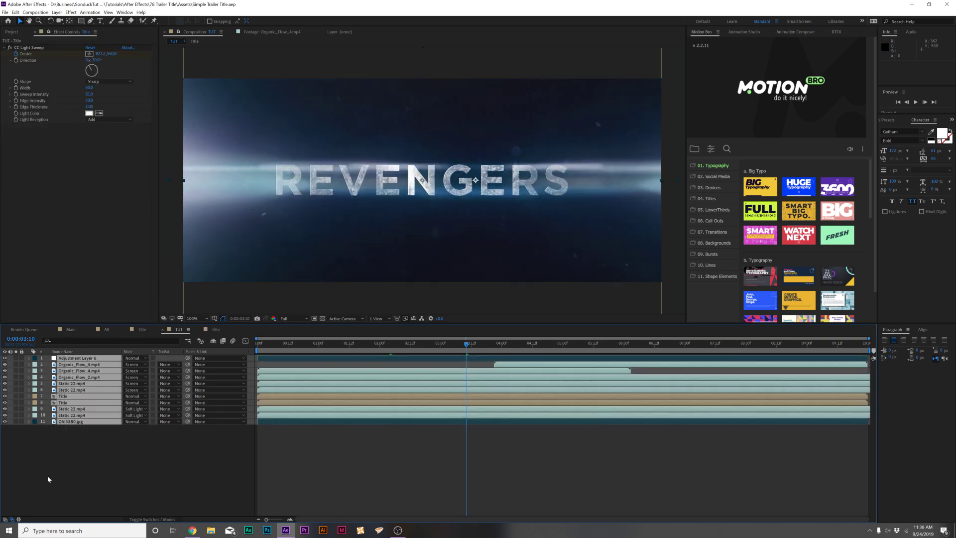
Select every layer and pre-compose them into a pre-comp named 'All'.
drag(52, 497, 68, 315)
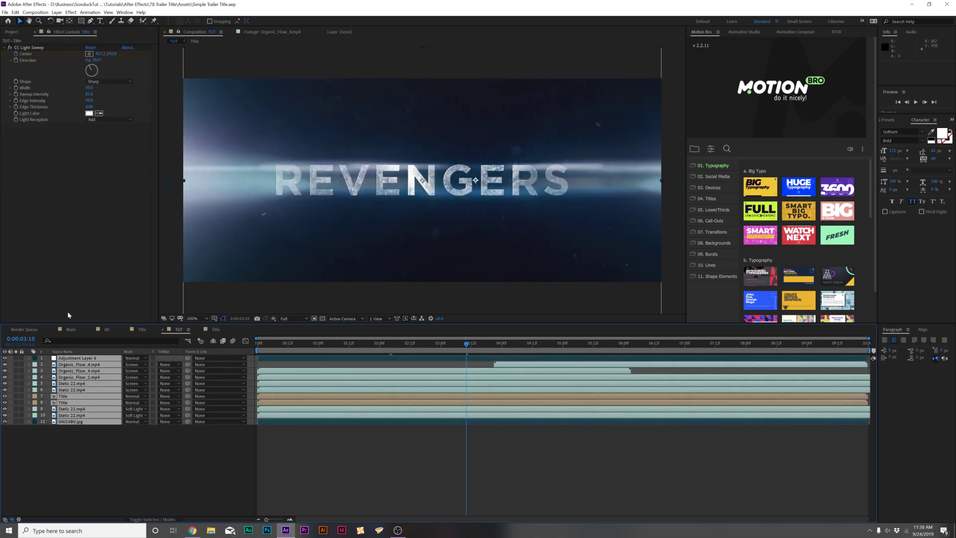
click(57, 12)
click(90, 257)
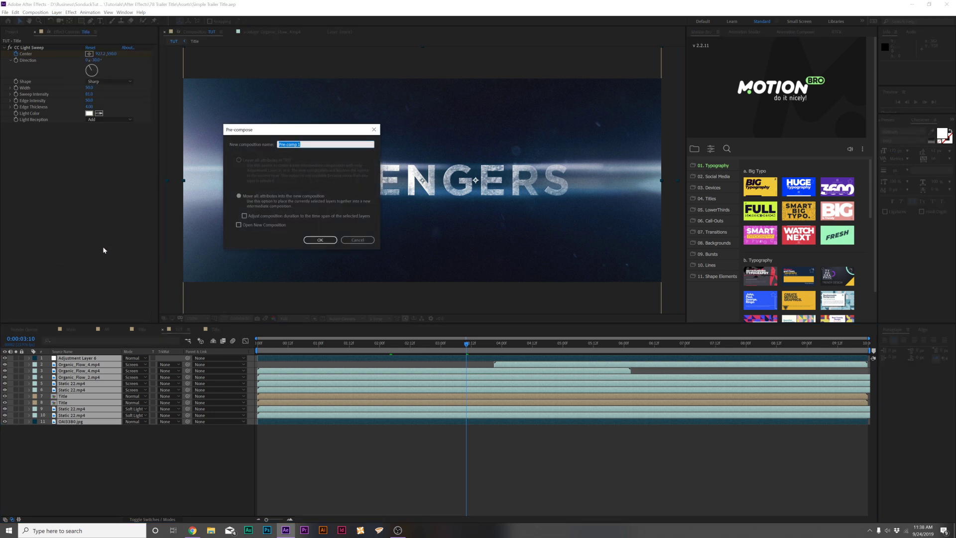
text(All)
key(Return)
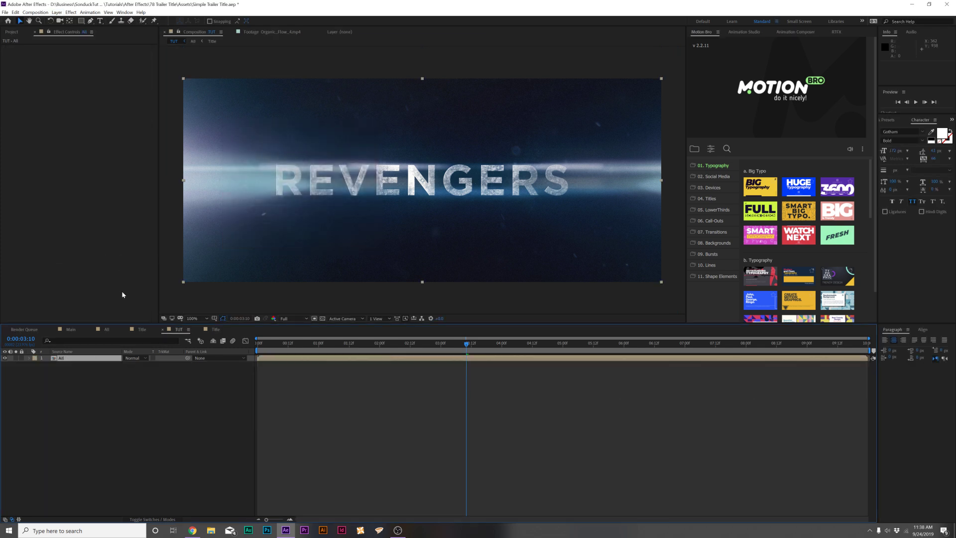
Add a wiggle(2,30) expression to the All layer's Position and check the shake at 1:09.
key(p)
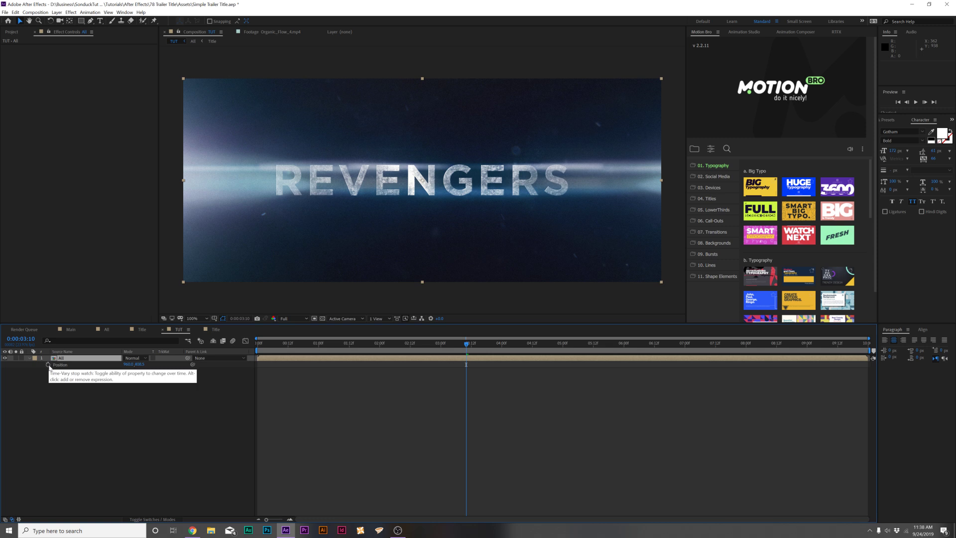
alt+click(48, 364)
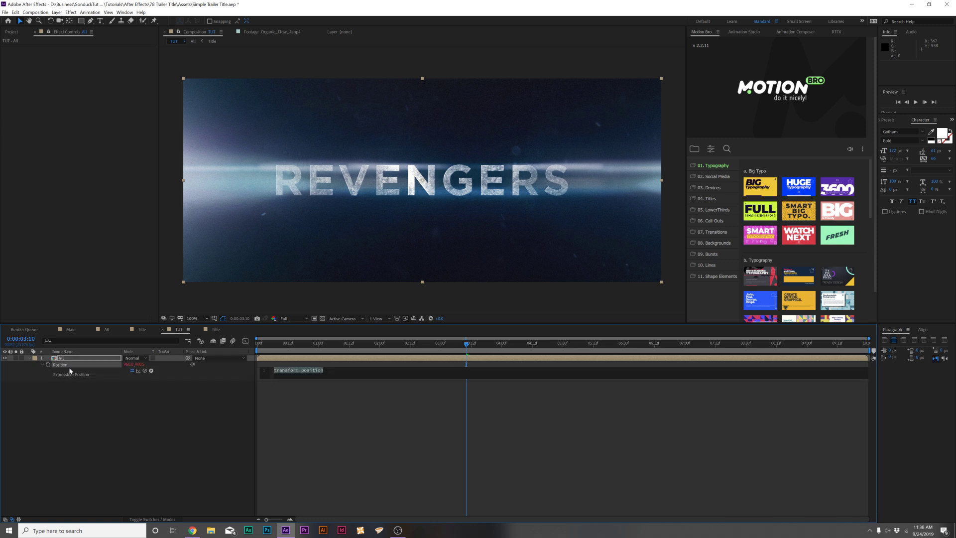
text(wiggle)
key(Return)
text(2,30)
click(202, 465)
click(341, 342)
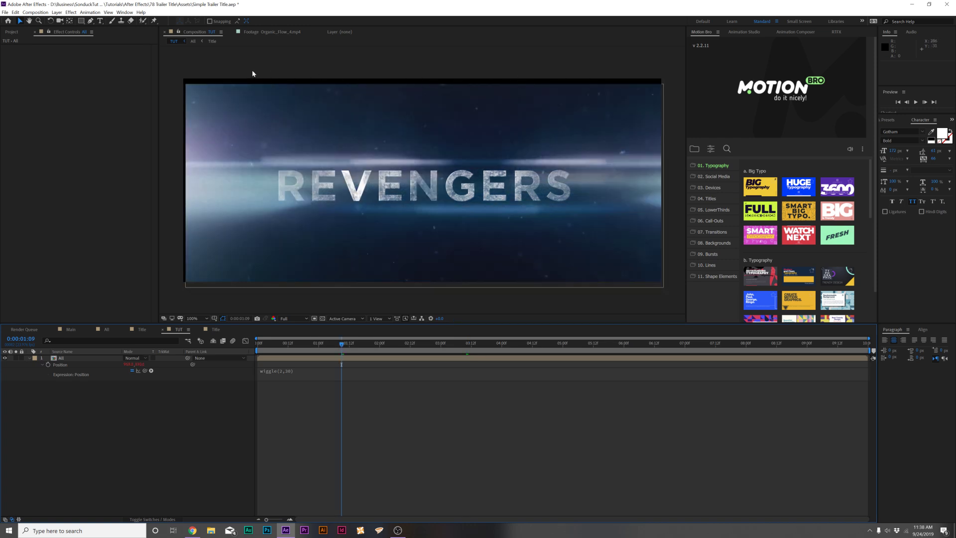
click(58, 358)
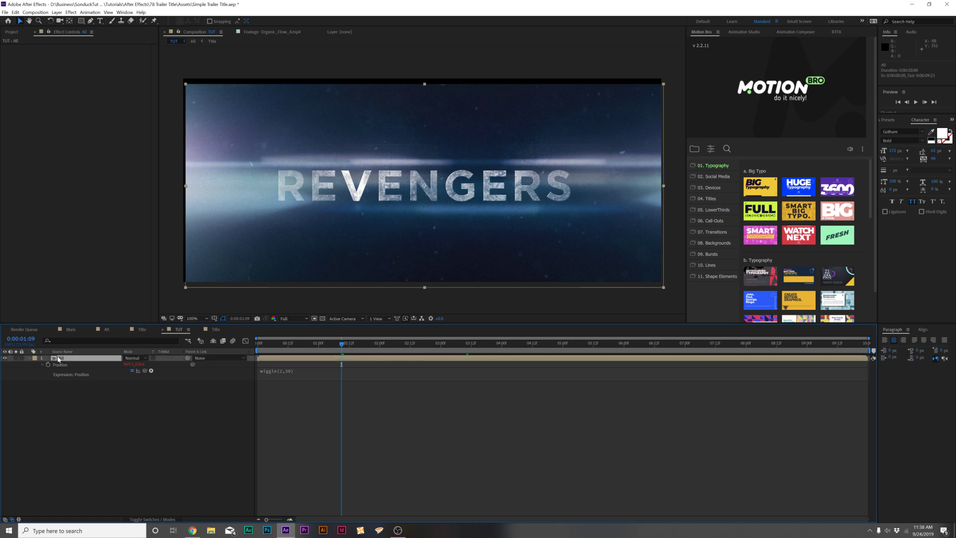
Apply Motion Tile to the All layer and increase its Output Width.
click(72, 13)
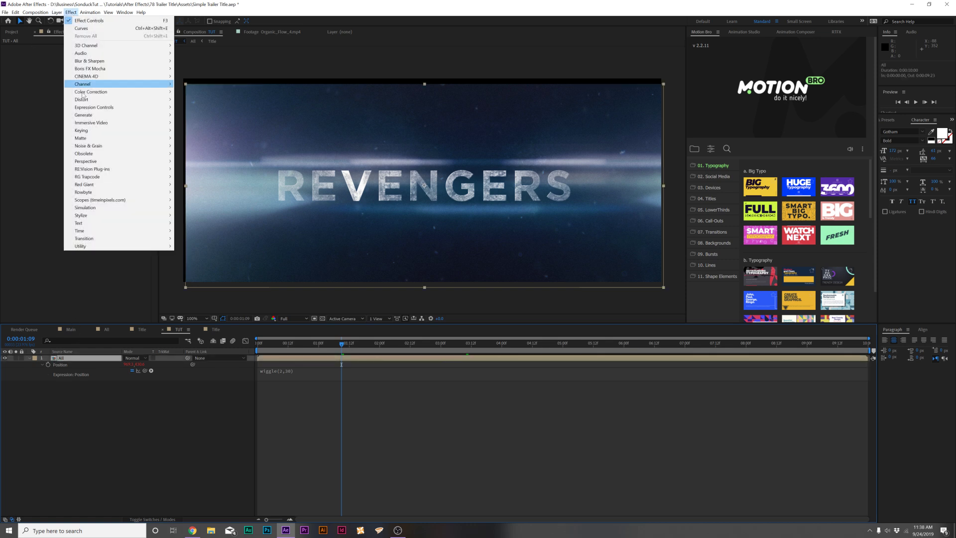
mouse_move(102, 218)
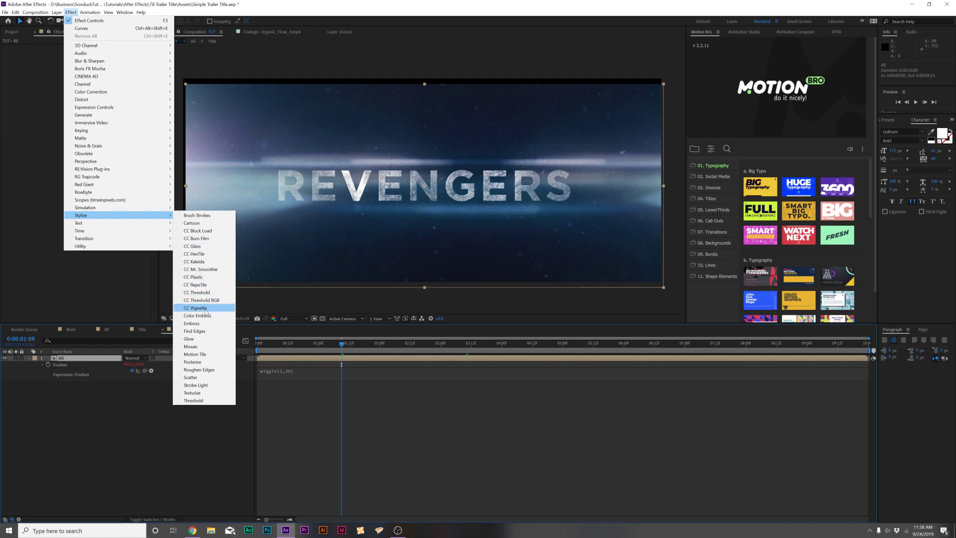
click(195, 354)
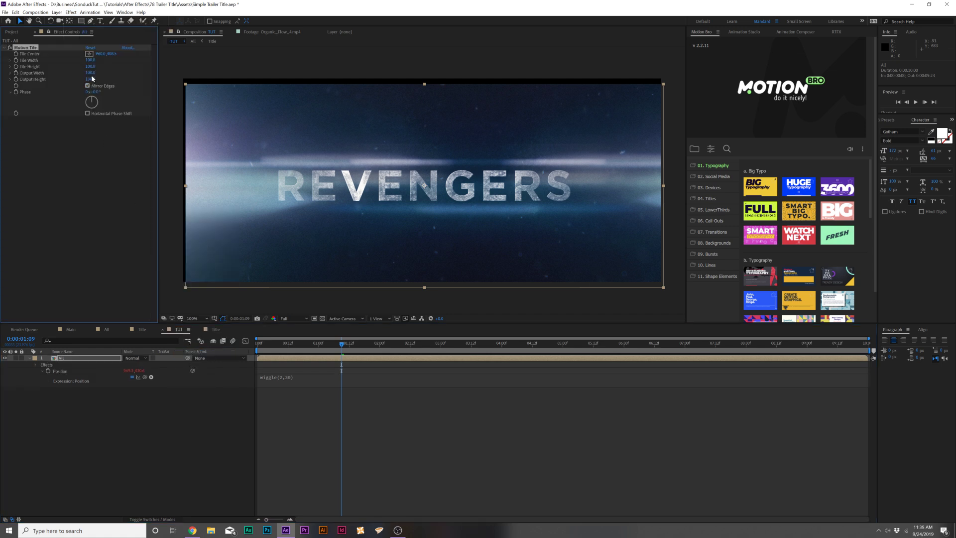
drag(92, 75, 119, 79)
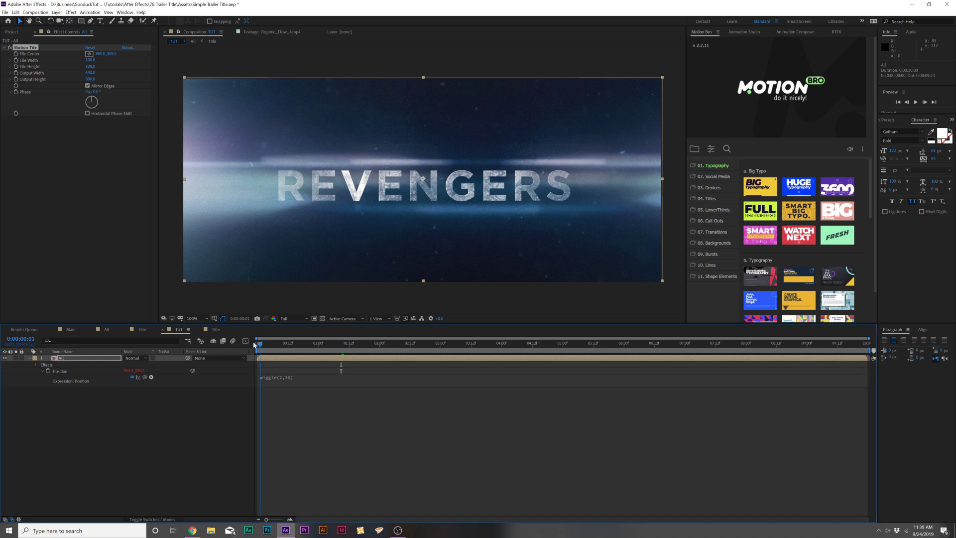
Keyframe Scale at 100% on the first frame and 104% around five seconds in.
key(Home)
key(s)
click(48, 364)
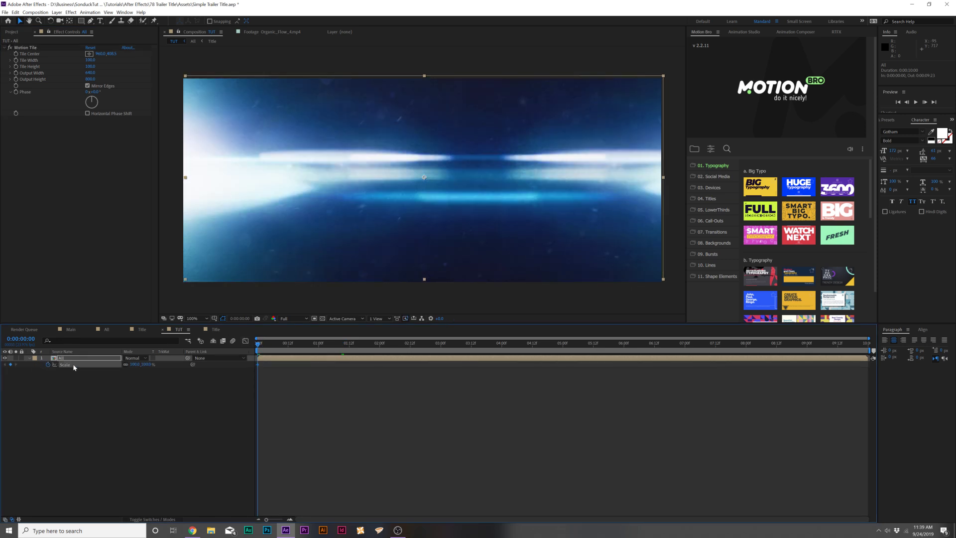
drag(428, 343, 598, 351)
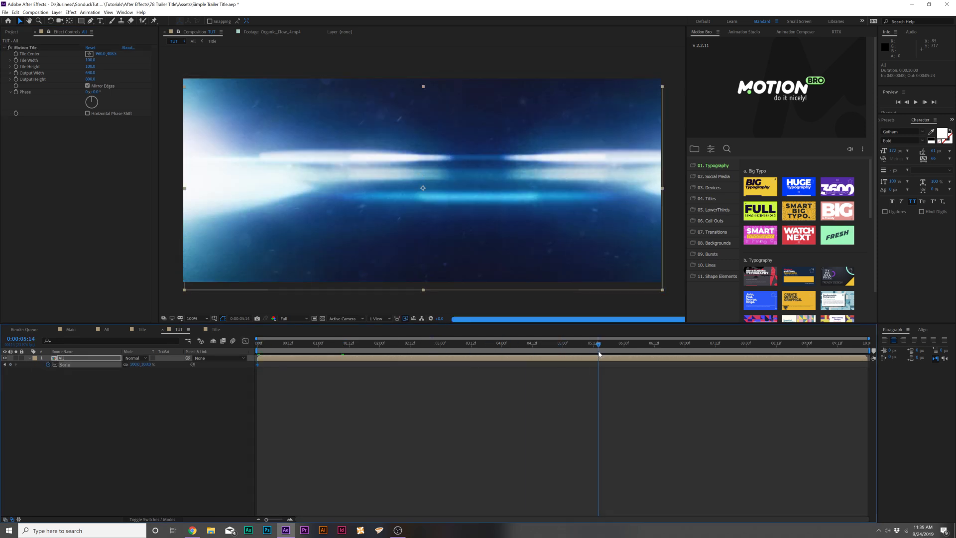
drag(132, 364, 135, 364)
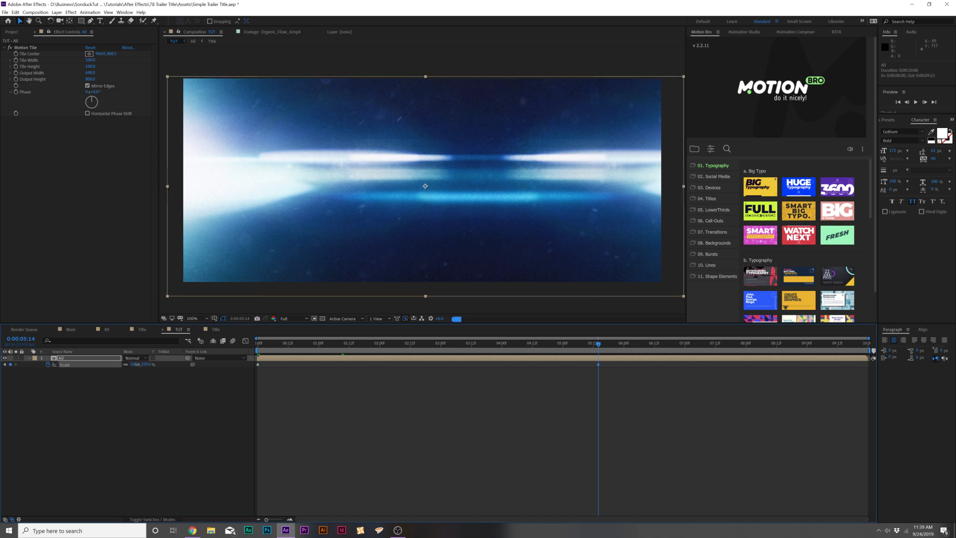